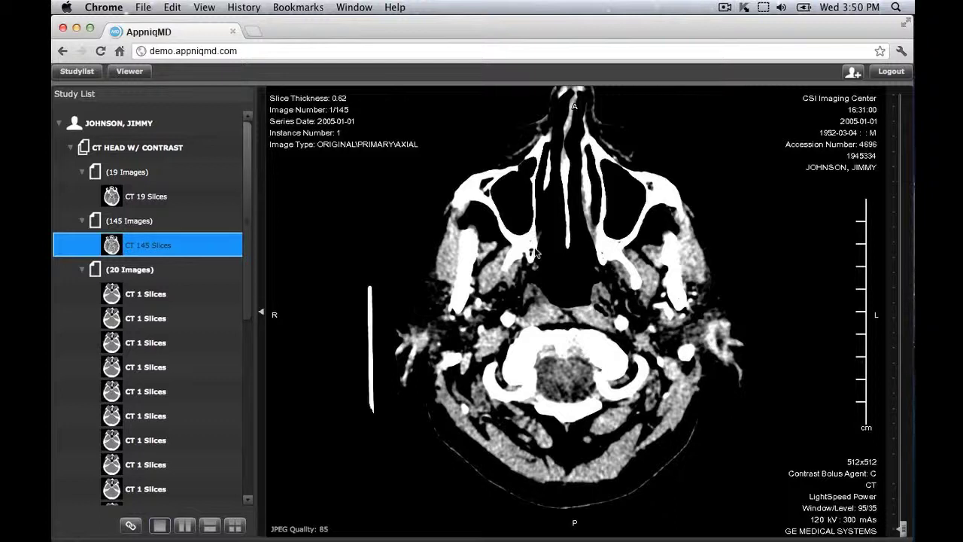
Switch the 145-slice CT head series to the MIP/MPR layout and show the coronal plane in the main view.
{"action": "right_click", "coordinate": [602, 233]}
{"action": "left_click", "coordinate": [606, 202]}
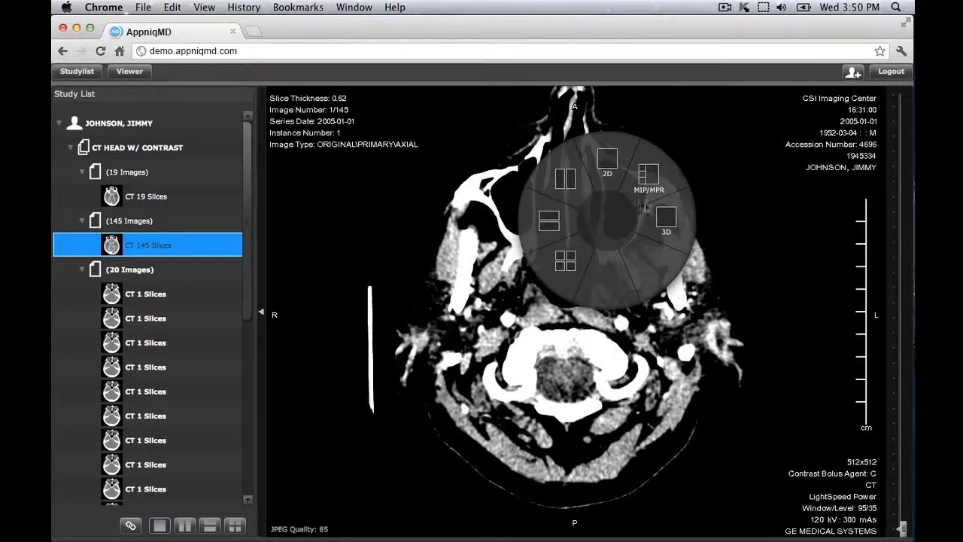
{"action": "left_click", "coordinate": [653, 192]}
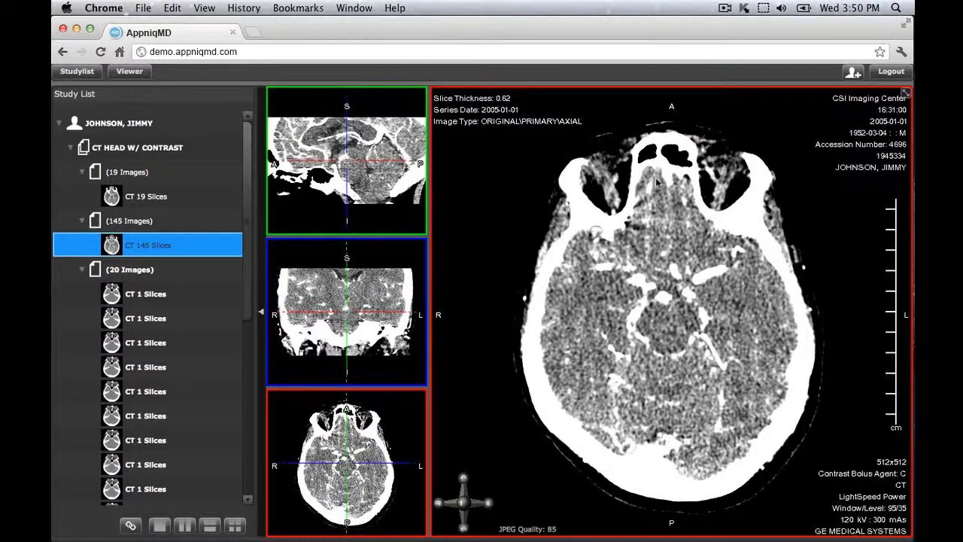
{"action": "left_click", "coordinate": [346, 313]}
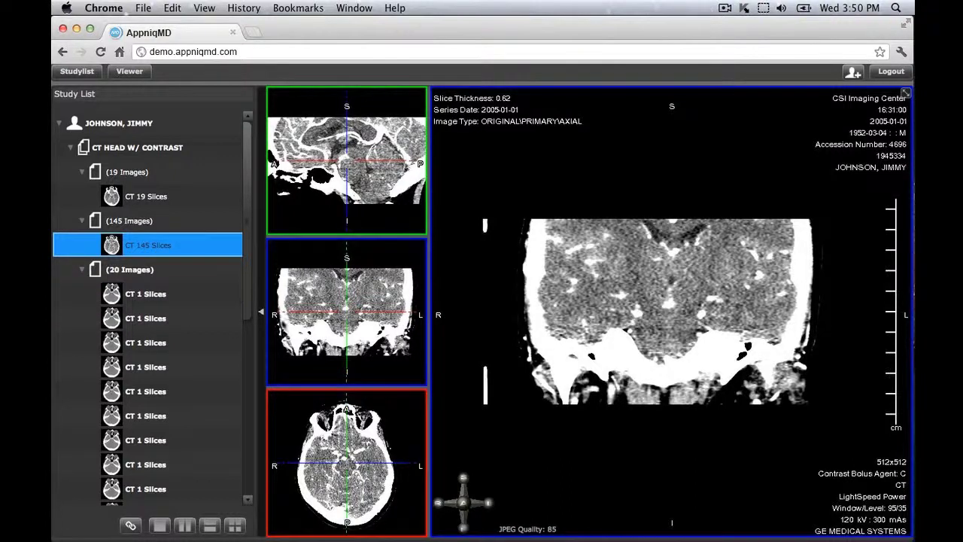
Hide the study list and adjust the axial head image's window/level to about 473/185.
{"action": "left_click", "coordinate": [261, 314]}
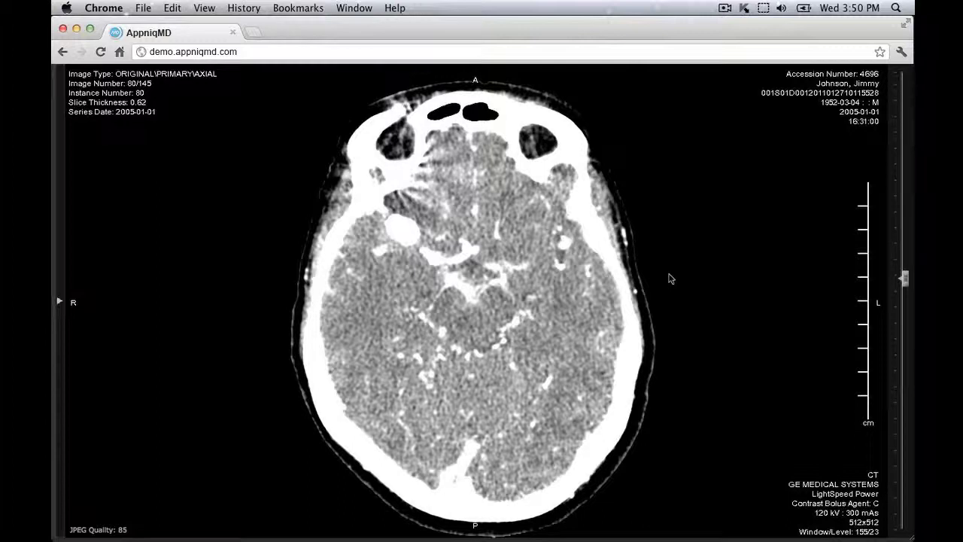
{"action": "left_click_drag", "start_coordinate": [671, 278], "coordinate": [741, 314]}
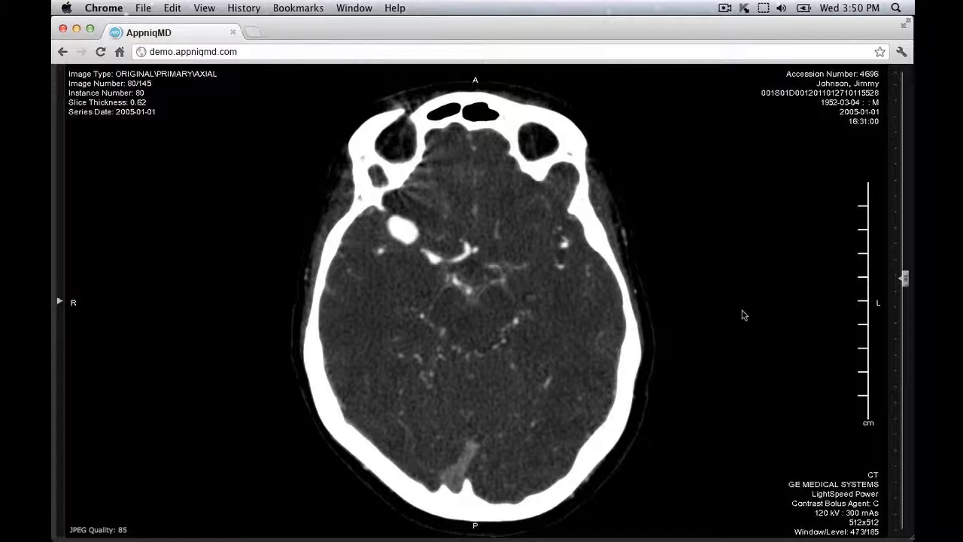
Browse the axial head slices around the bright lesion and stop at image 83/145.
{"action": "left_click_drag", "start_coordinate": [742, 315], "coordinate": [743, 292]}
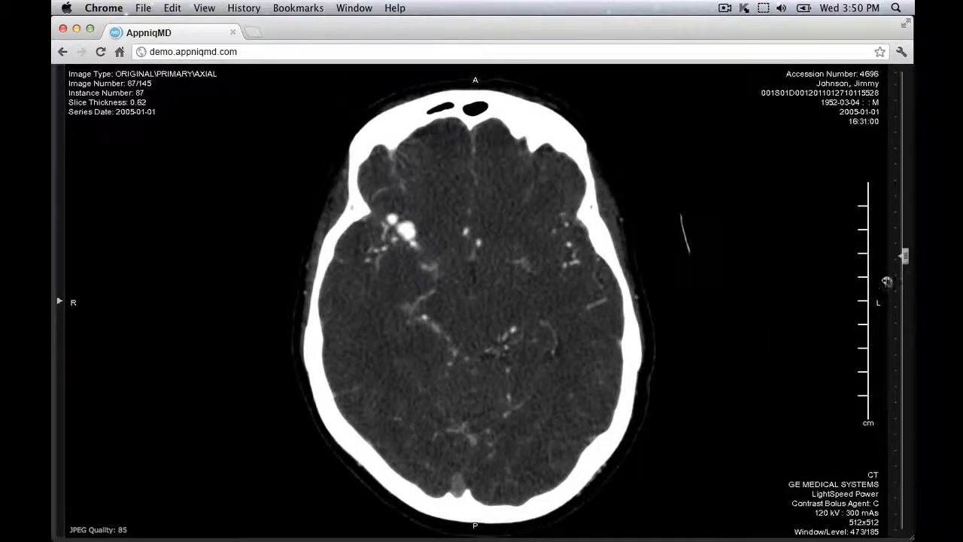
{"action": "left_click_drag", "start_coordinate": [906, 263], "coordinate": [902, 299]}
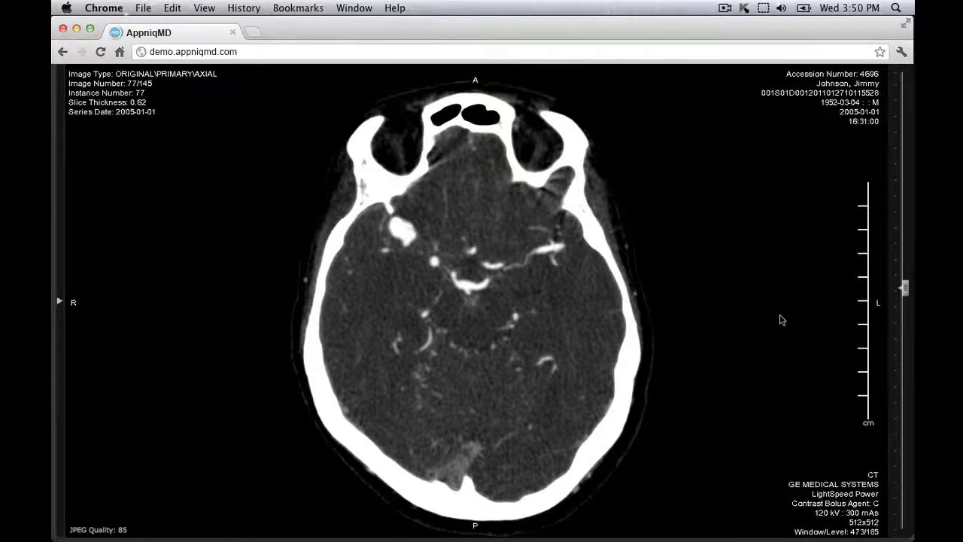
{"action": "scroll", "coordinate": [782, 320], "scroll_direction": "down", "scroll_amount": 1}
{"action": "scroll", "coordinate": [781, 320], "scroll_direction": "down", "scroll_amount": 1}
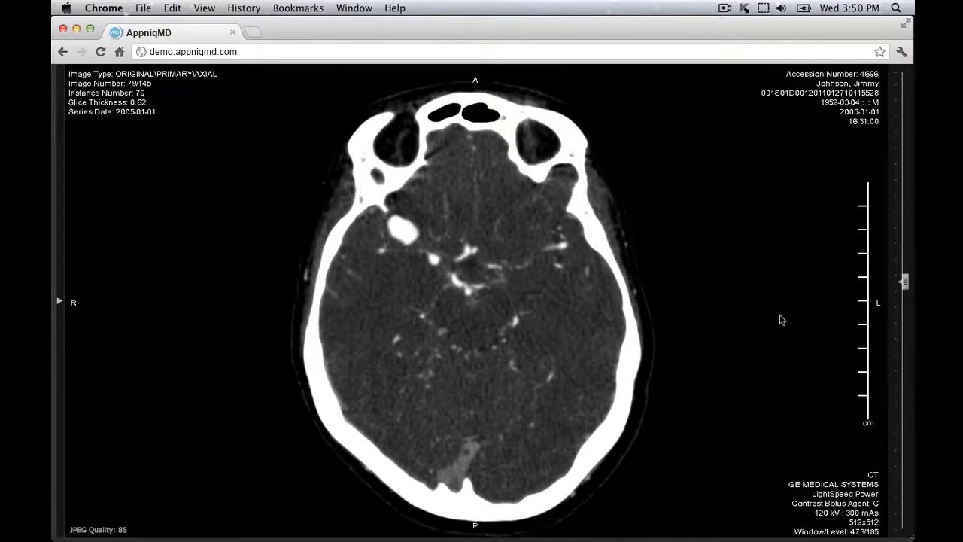
{"action": "scroll", "coordinate": [782, 319], "scroll_direction": "down", "scroll_amount": 1}
{"action": "scroll", "coordinate": [782, 320], "scroll_direction": "down", "scroll_amount": 1}
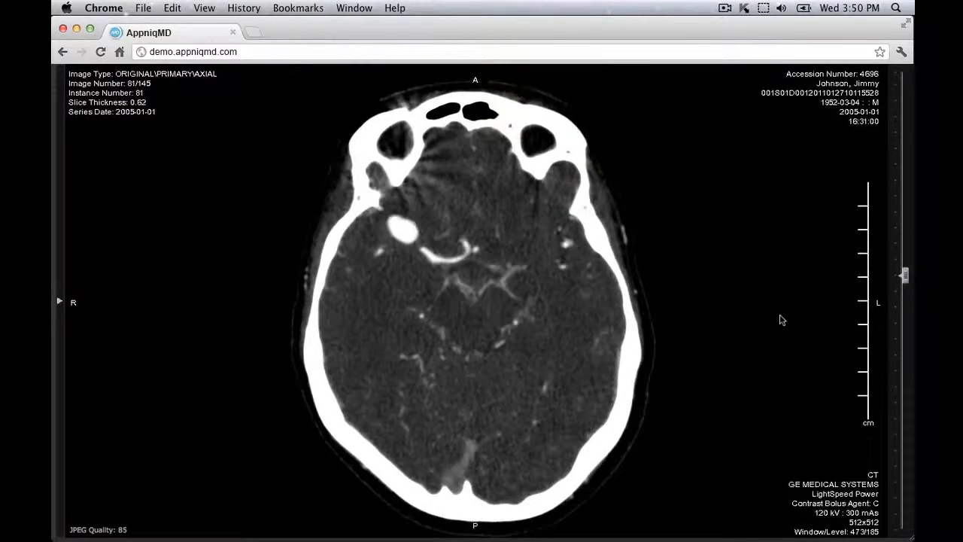
{"action": "scroll", "coordinate": [781, 319], "scroll_direction": "down", "scroll_amount": 1}
{"action": "scroll", "coordinate": [782, 320], "scroll_direction": "down", "scroll_amount": 1}
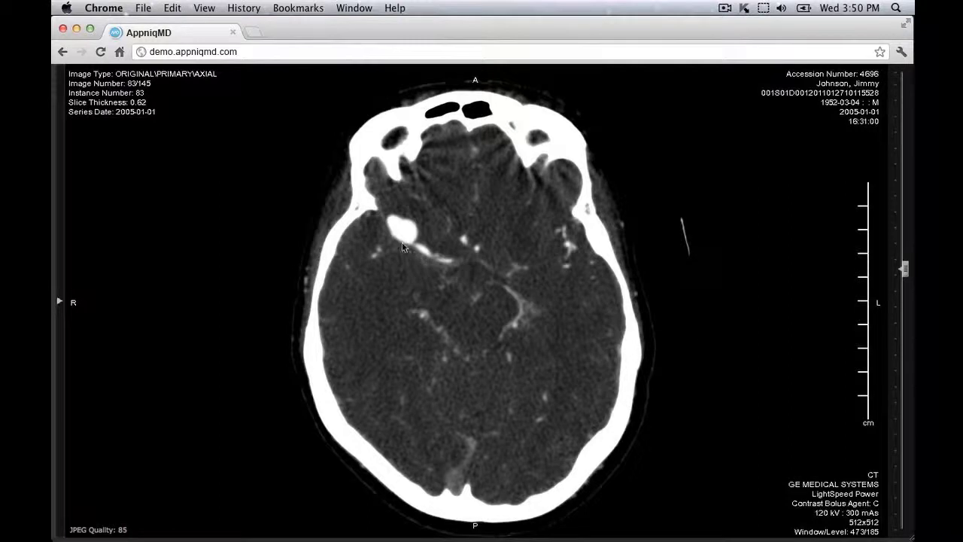
Zoom in on the bright lesion in axial image 83/145 and zoom back out to the whole head.
{"action": "right_click_drag", "start_coordinate": [402, 241], "coordinate": [402, 342]}
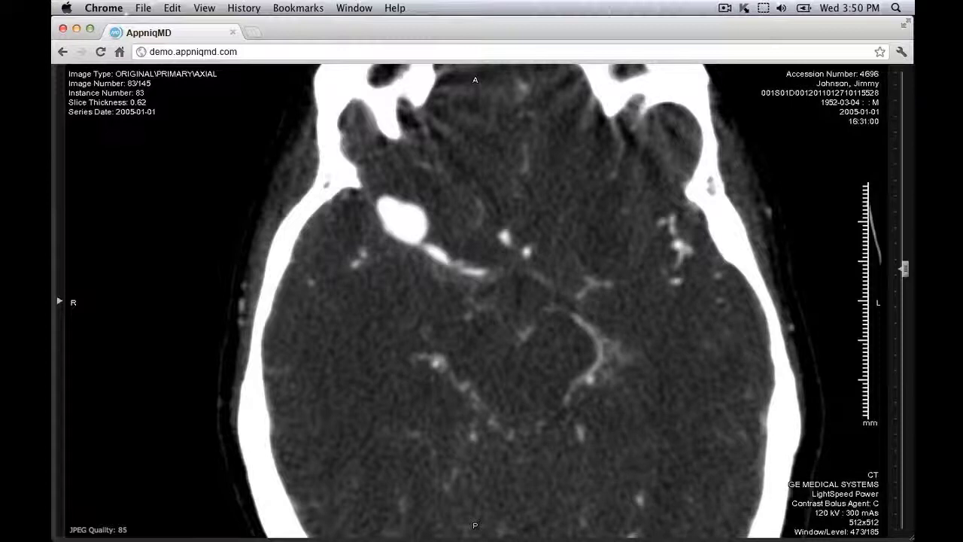
{"action": "right_click_drag", "start_coordinate": [401, 343], "coordinate": [402, 222]}
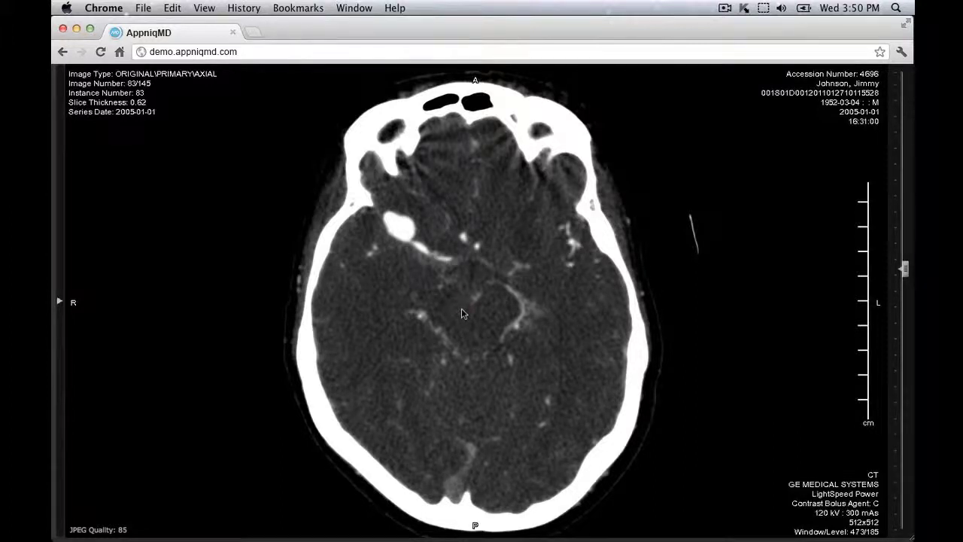
{"action": "left_click_drag", "start_coordinate": [499, 329], "coordinate": [467, 314]}
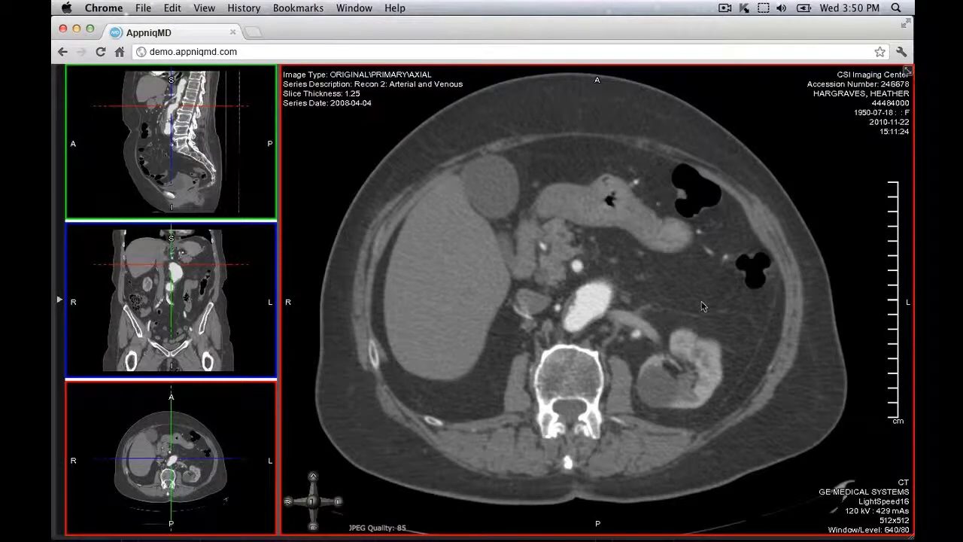
Start a Volume measurement on the abdominal CT and outline the dark lesion at the kidney's outer edge on slice 114/438.
{"action": "right_click", "coordinate": [510, 138]}
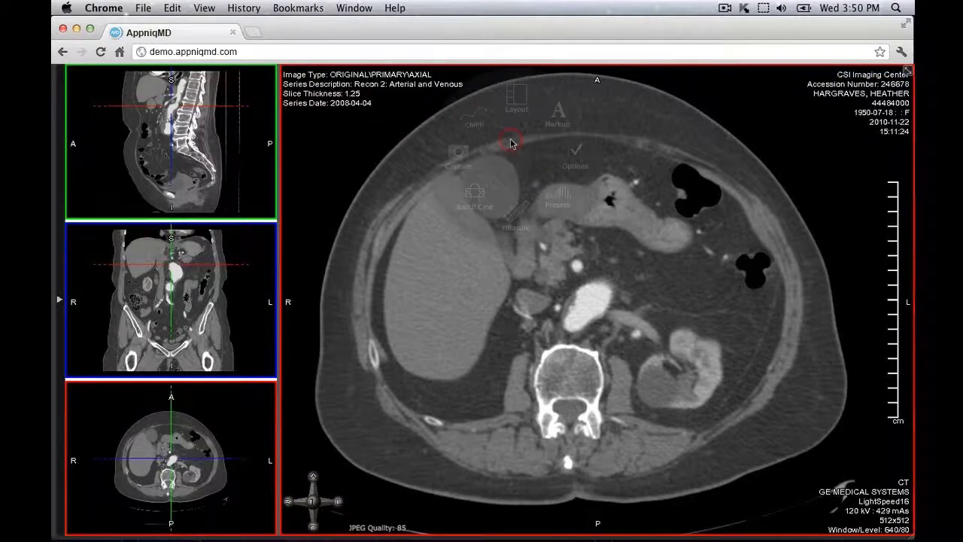
{"action": "left_click", "coordinate": [516, 215]}
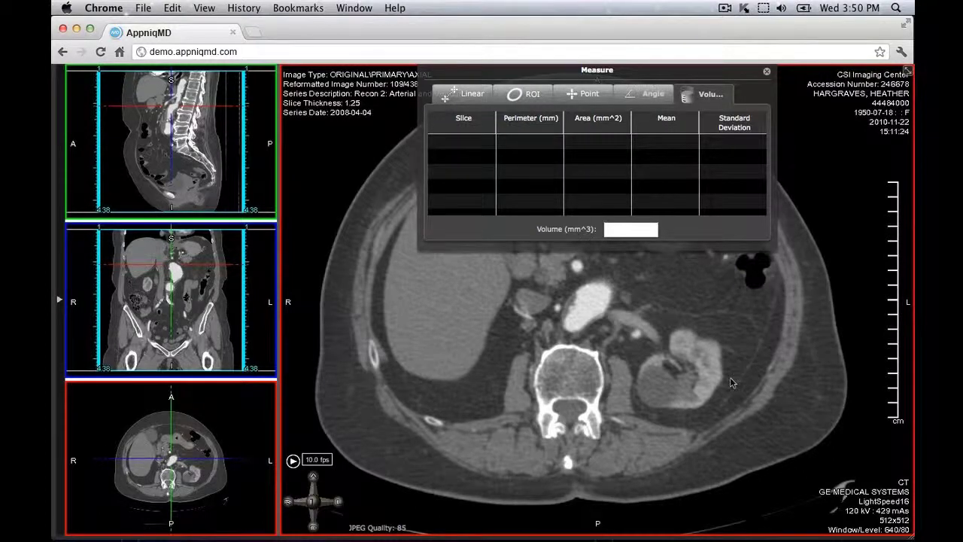
{"action": "scroll", "coordinate": [729, 382], "scroll_direction": "down", "scroll_amount": 3}
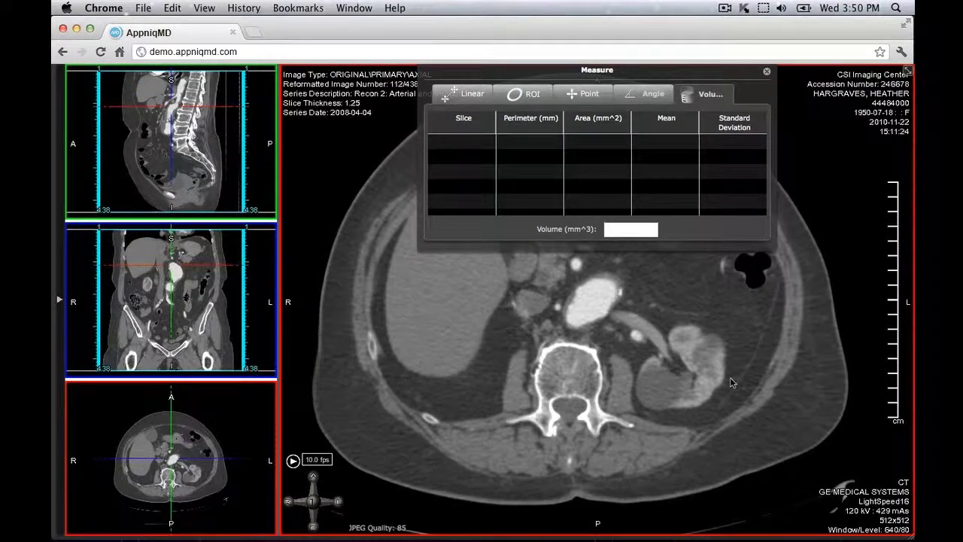
{"action": "scroll", "coordinate": [731, 377], "scroll_direction": "down", "scroll_amount": 1}
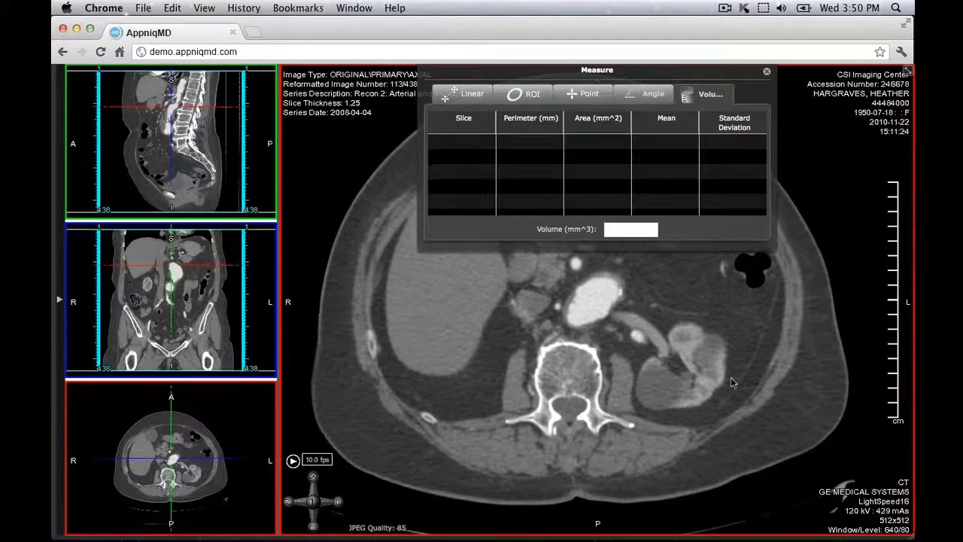
{"action": "left_click", "coordinate": [715, 338]}
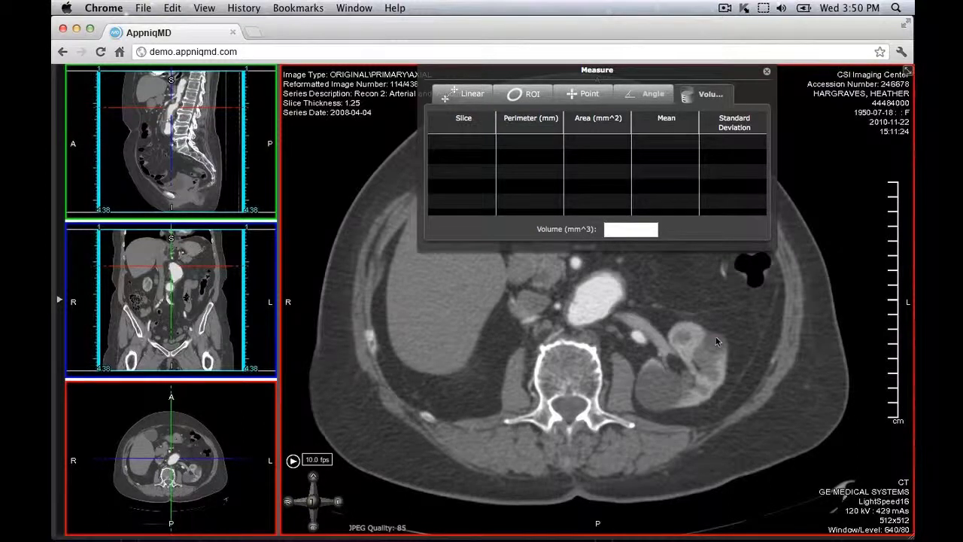
{"action": "mouse_move", "coordinate": [713, 339]}
{"action": "left_mouse_down"}
{"action": "mouse_move", "coordinate": [709, 349]}
{"action": "mouse_move", "coordinate": [711, 340]}
{"action": "left_mouse_up"}
Advance the abdominal series to slice 128/438 for the kidney lesion's next volume contour.
{"action": "scroll", "coordinate": [759, 355], "scroll_direction": "down", "scroll_amount": 1}
{"action": "scroll", "coordinate": [758, 356], "scroll_direction": "down", "scroll_amount": 8}
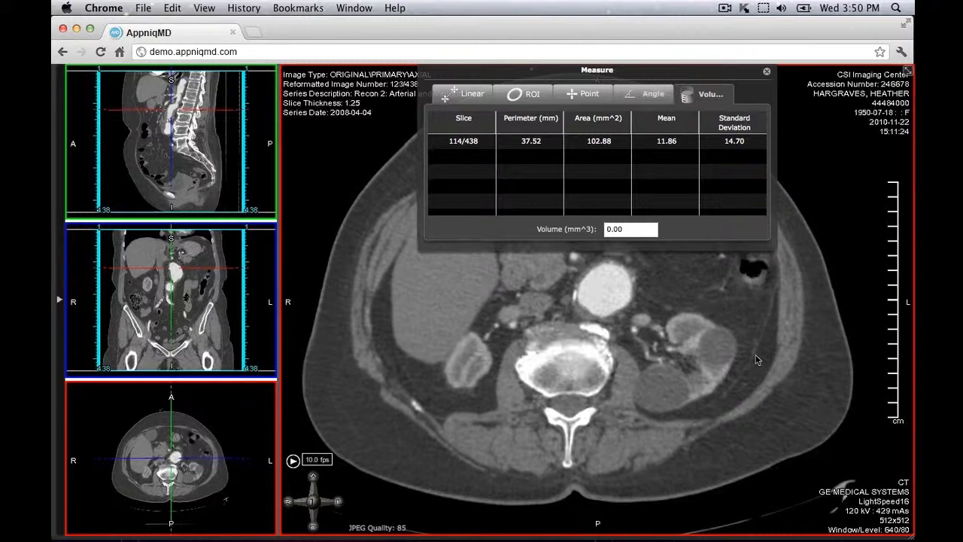
{"action": "scroll", "coordinate": [756, 360], "scroll_direction": "down", "scroll_amount": 5}
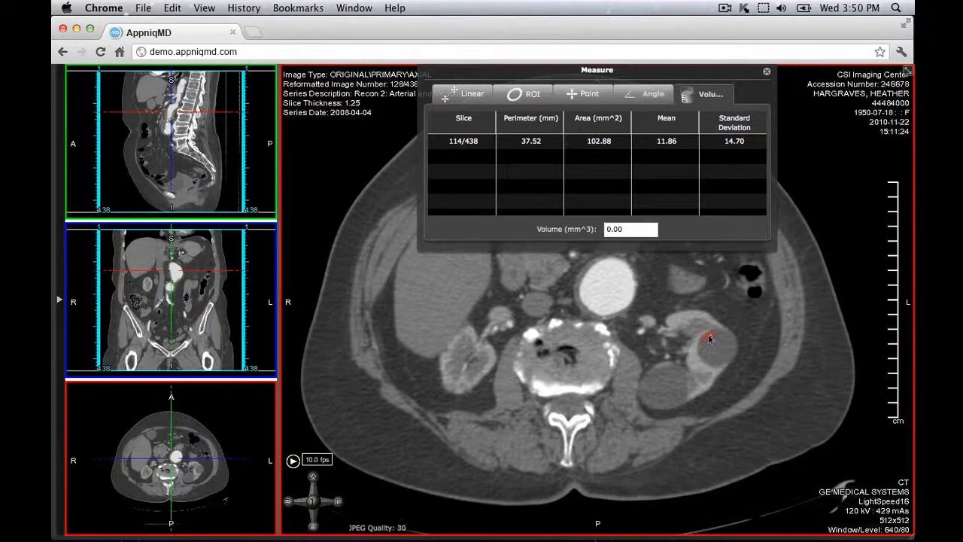
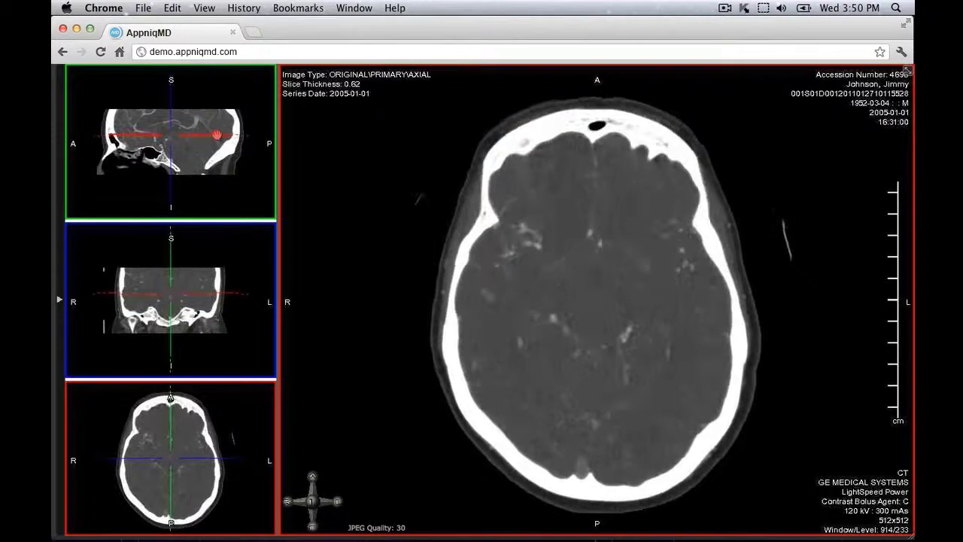
Reposition and tilt the MPR crosshairs in the head CT's sagittal and coronal views to get an oblique axial slice through the bright lesion.
{"action": "left_click_drag", "start_coordinate": [175, 278], "coordinate": [168, 272]}
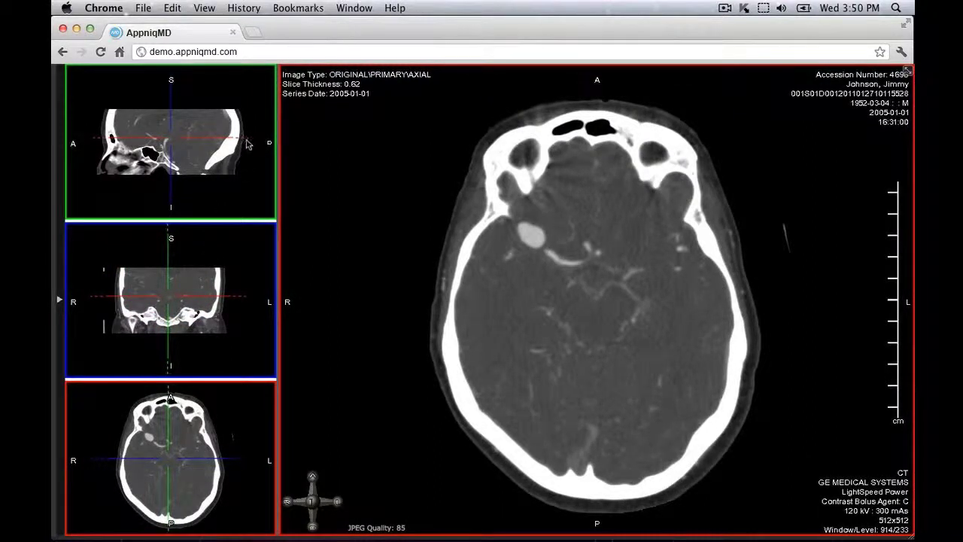
{"action": "left_click_drag", "start_coordinate": [246, 142], "coordinate": [194, 147]}
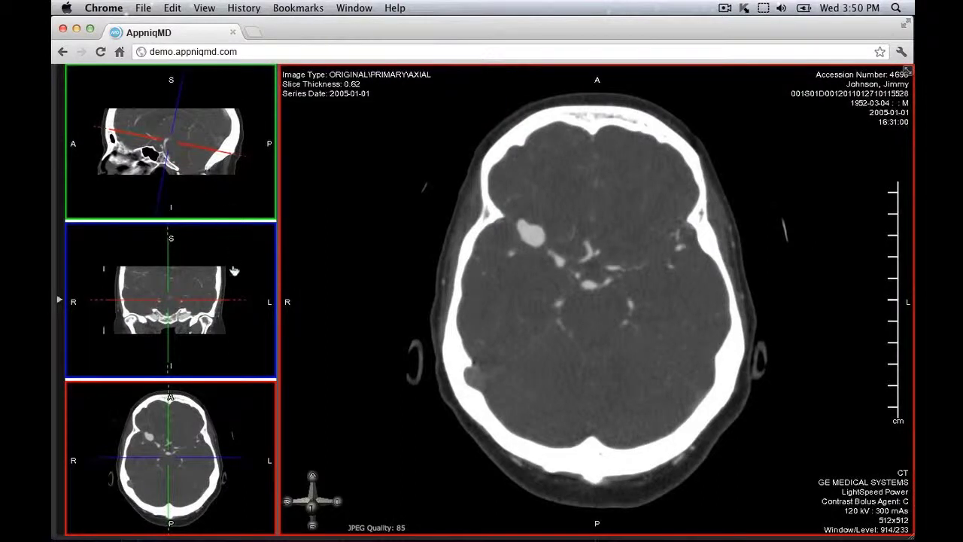
{"action": "left_click_drag", "start_coordinate": [170, 232], "coordinate": [172, 229]}
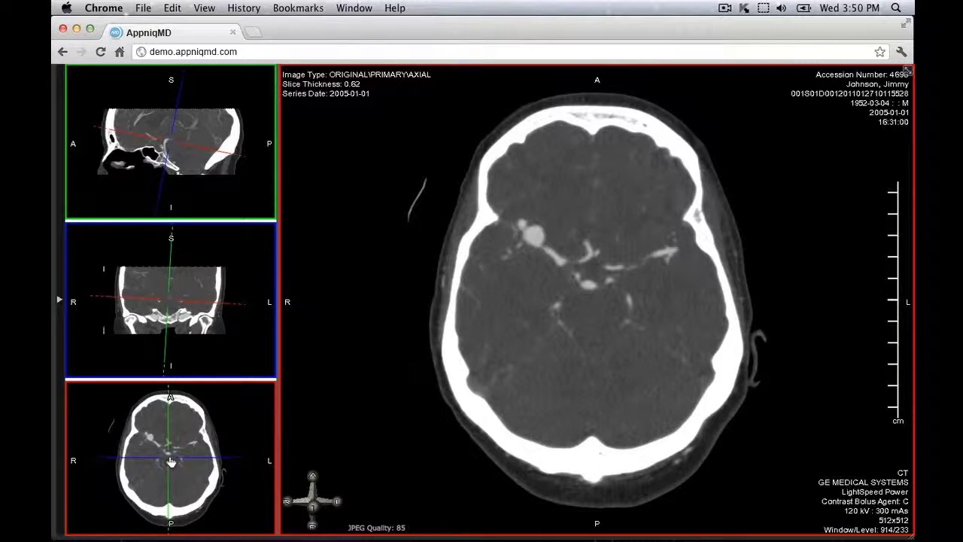
{"action": "left_click_drag", "start_coordinate": [169, 452], "coordinate": [170, 453]}
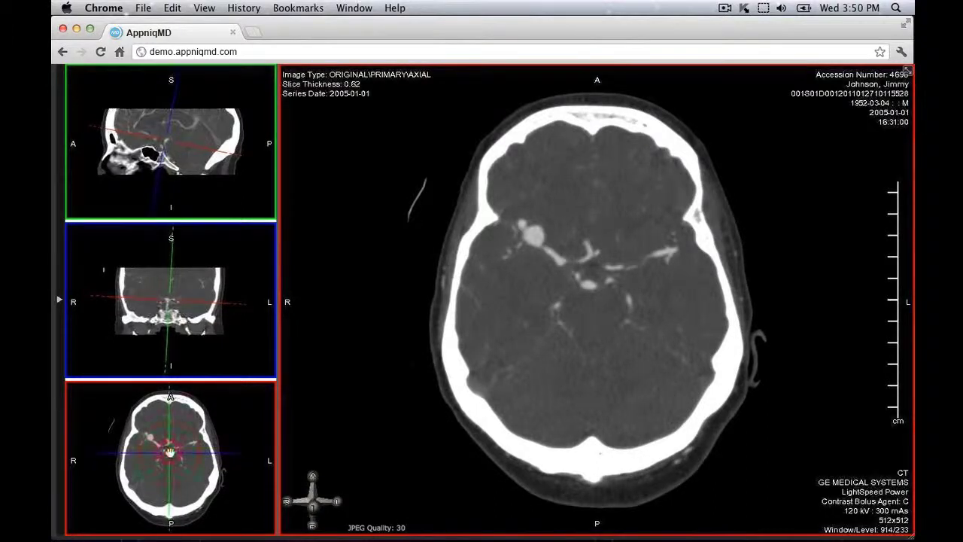
{"action": "mouse_move", "coordinate": [170, 299]}
{"action": "left_mouse_down"}
{"action": "mouse_move", "coordinate": [156, 297]}
{"action": "mouse_move", "coordinate": [171, 304]}
{"action": "left_mouse_up"}
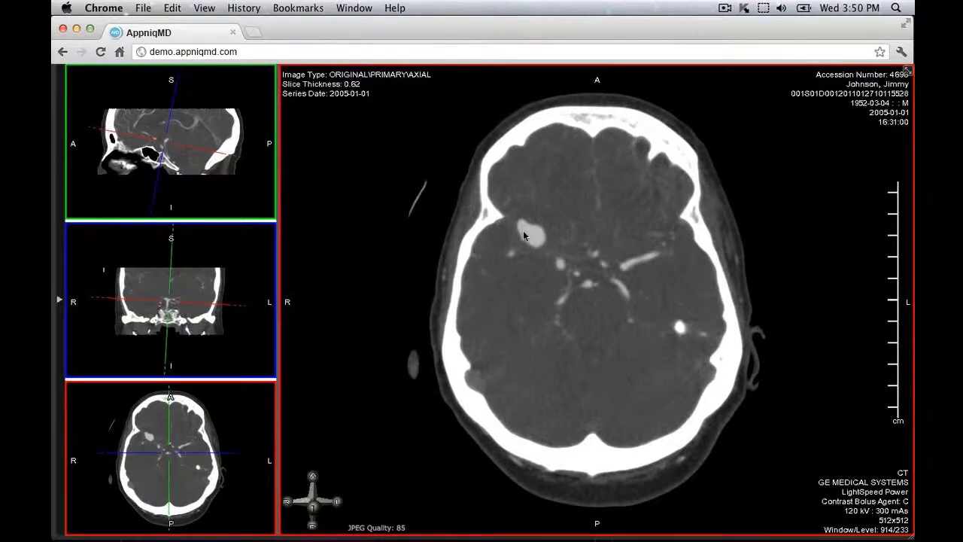
{"action": "left_click", "coordinate": [528, 237]}
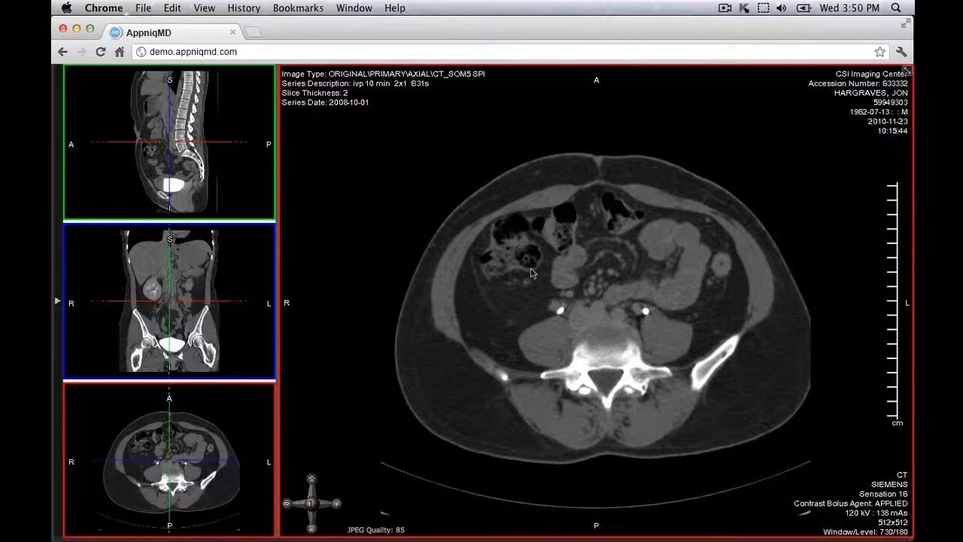
Start a CMPR on the abdominal CT and trace its curve down the lumbar spine in the sagittal view.
{"action": "right_click", "coordinate": [531, 274]}
{"action": "left_click", "coordinate": [508, 241]}
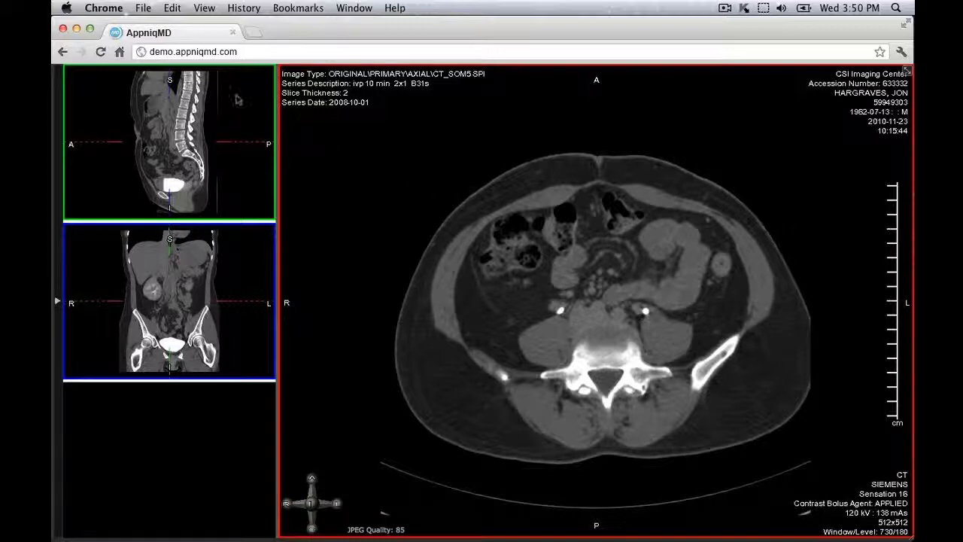
{"action": "mouse_move", "coordinate": [187, 73]}
{"action": "left_mouse_down"}
{"action": "mouse_move", "coordinate": [182, 130]}
{"action": "mouse_move", "coordinate": [171, 138]}
{"action": "mouse_move", "coordinate": [185, 154]}
{"action": "left_mouse_up"}
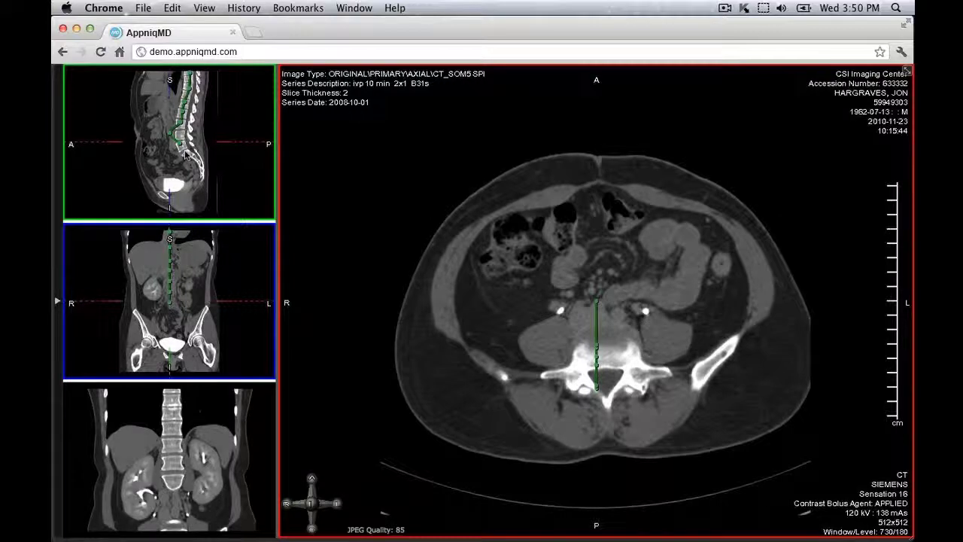
Show the sagittal plane in the main view and extend the CMPR curve from the lowest lumbar vertebra into the sacrum.
{"action": "double_click", "coordinate": [185, 153]}
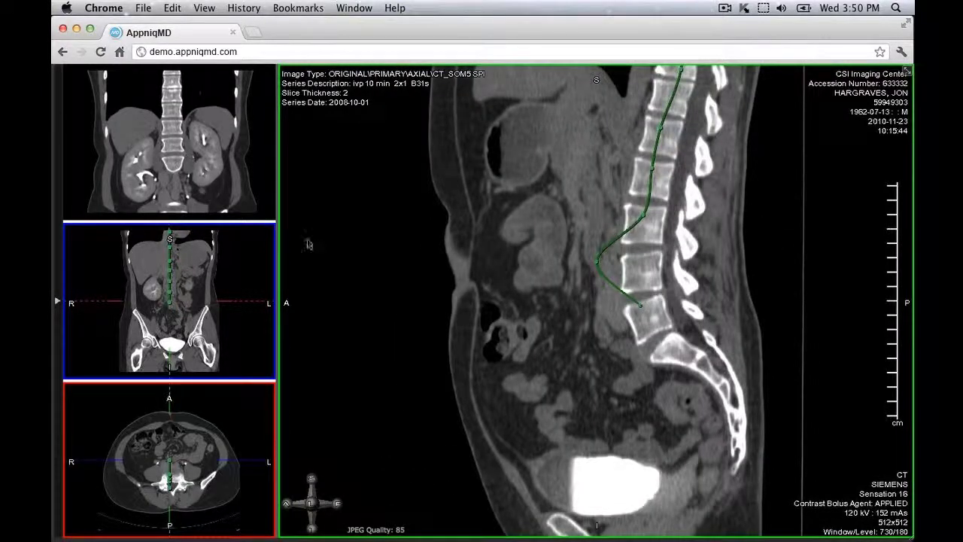
{"action": "left_click", "coordinate": [659, 346]}
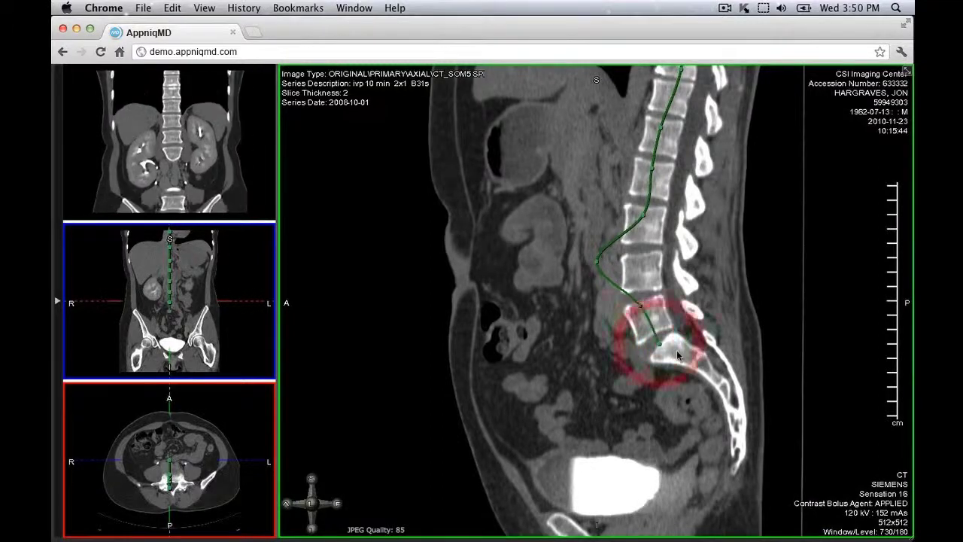
{"action": "left_click", "coordinate": [681, 354]}
{"action": "left_click", "coordinate": [698, 364]}
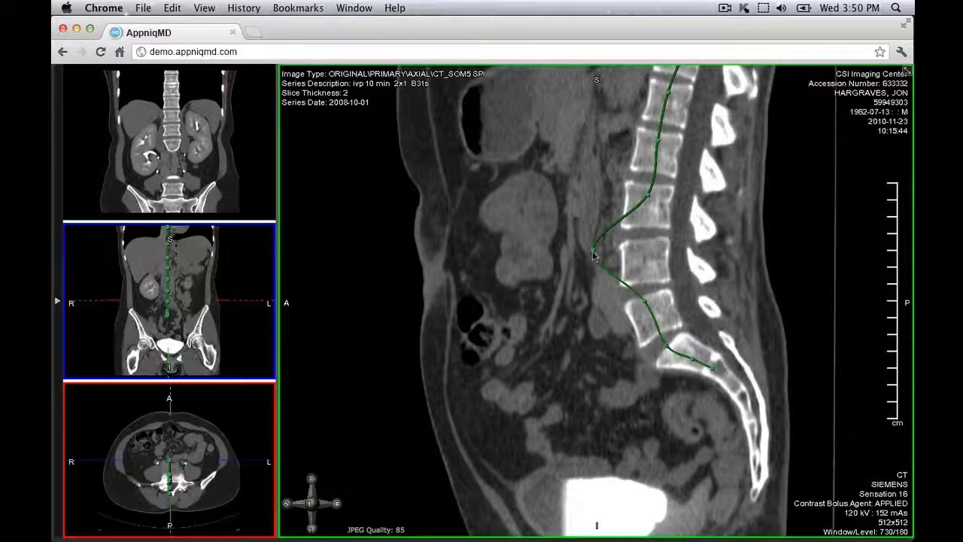
Move the curve point lying in front of the spine into the vertebral body and extend the curve further down the sacrum.
{"action": "left_click_drag", "start_coordinate": [593, 254], "coordinate": [641, 252]}
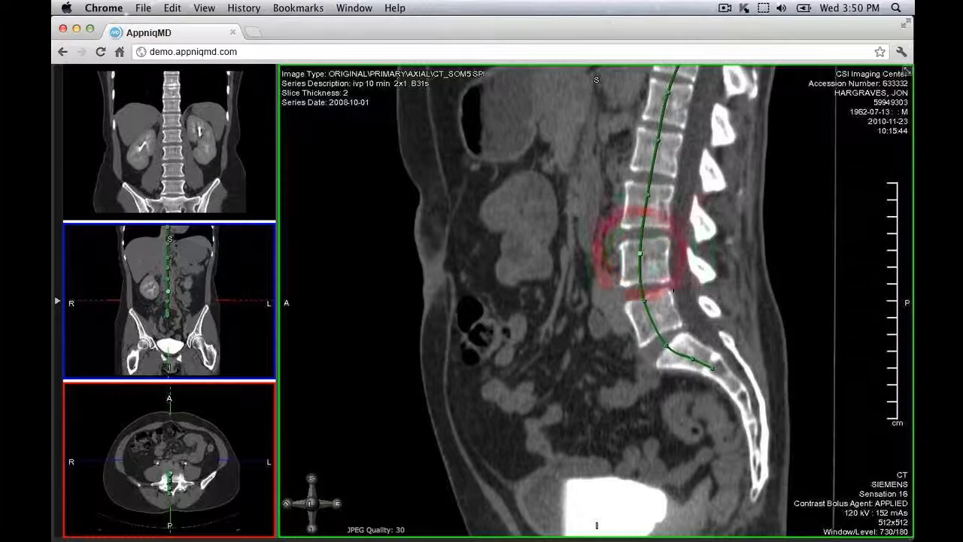
{"action": "left_click", "coordinate": [732, 383]}
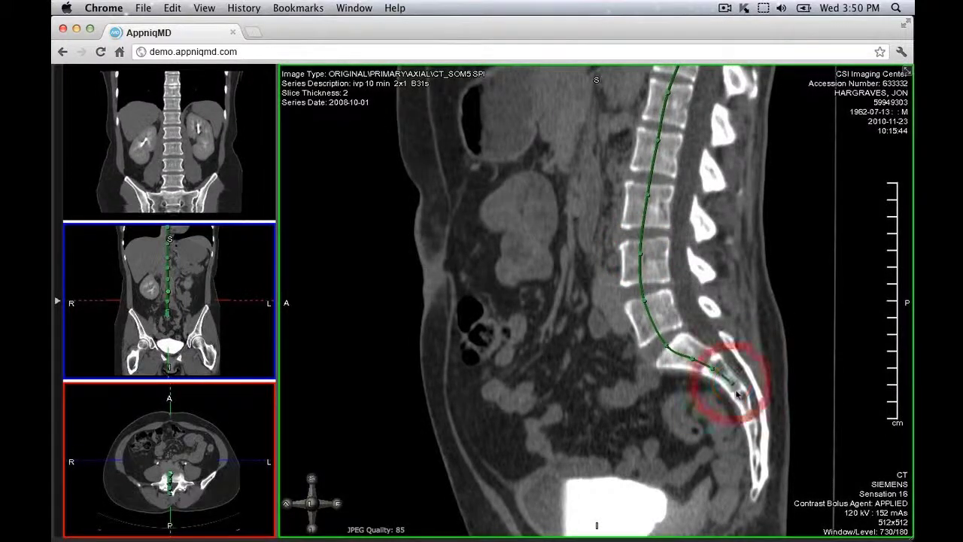
{"action": "left_click", "coordinate": [742, 404]}
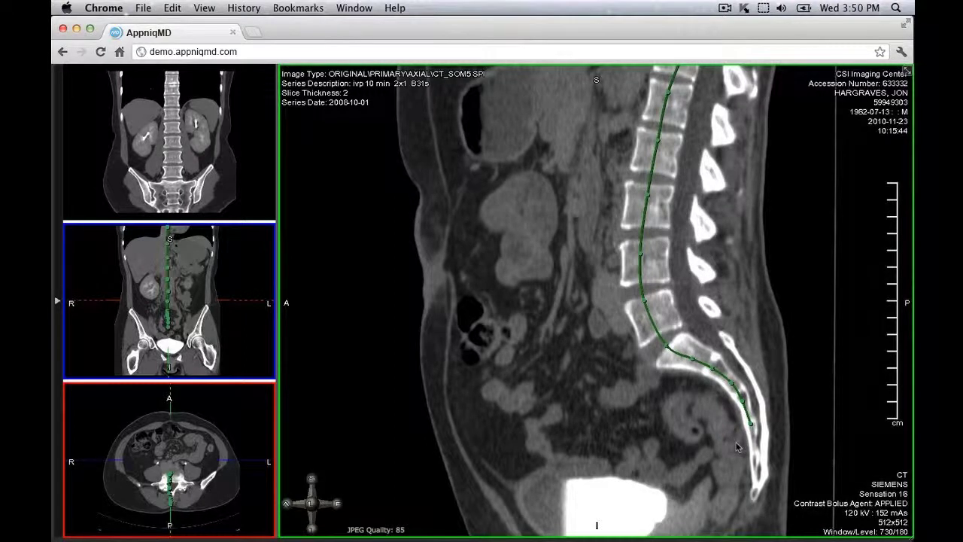
Delete the CMPR curve's end point and the next-to-last remaining point in the sacrum.
{"action": "left_click", "coordinate": [736, 446]}
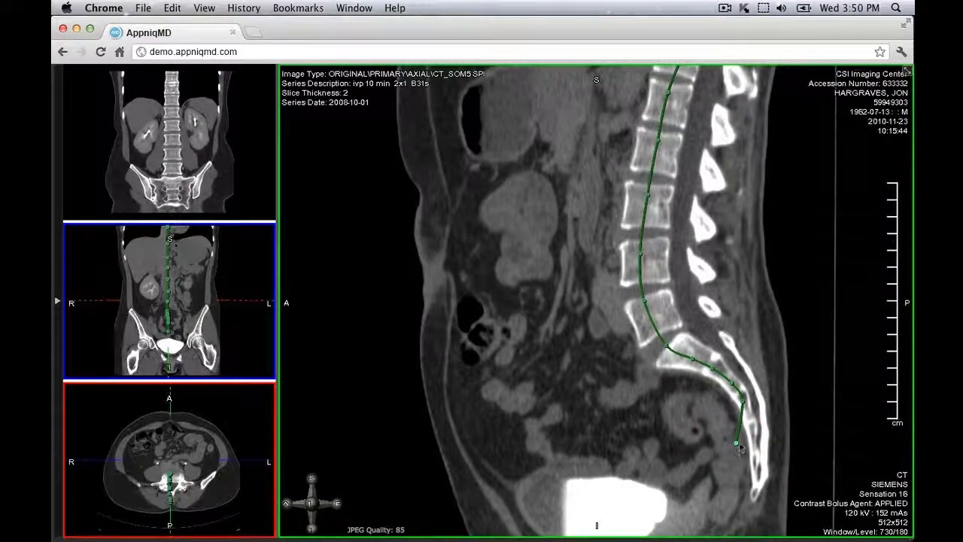
{"action": "key", "text": "Delete"}
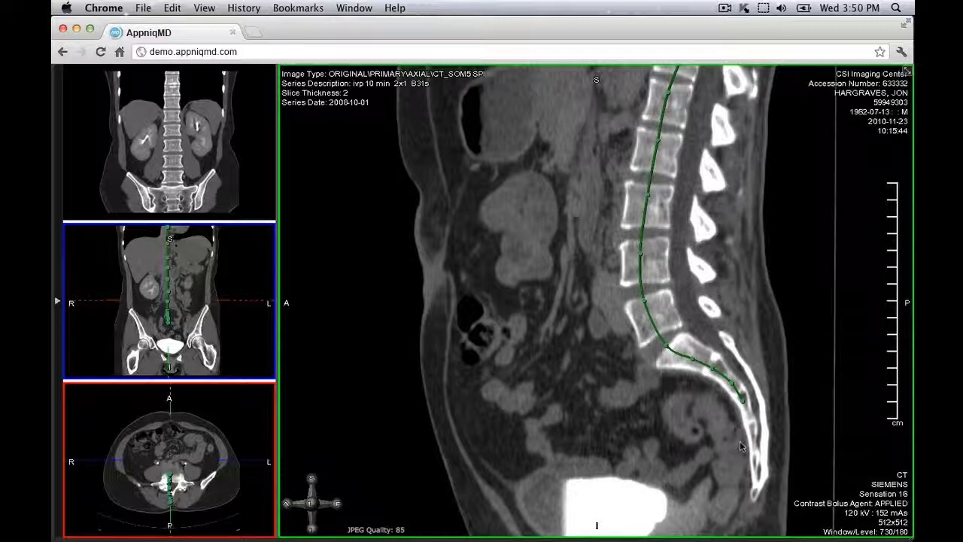
{"action": "left_click", "coordinate": [731, 384]}
{"action": "key", "text": "Delete"}
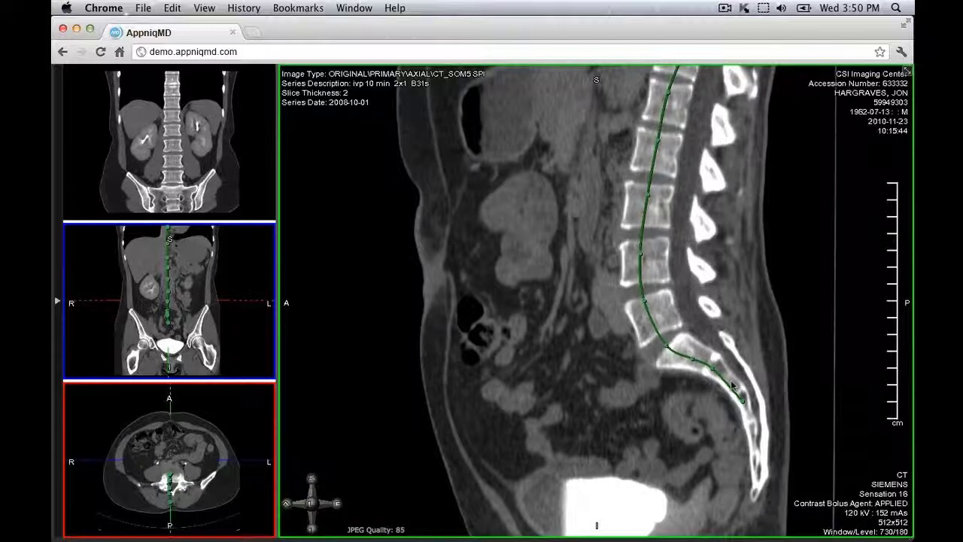
Show the curved reformat in the main view, rotate it to a side view of the spine and browse its slices.
{"action": "left_click", "coordinate": [231, 137]}
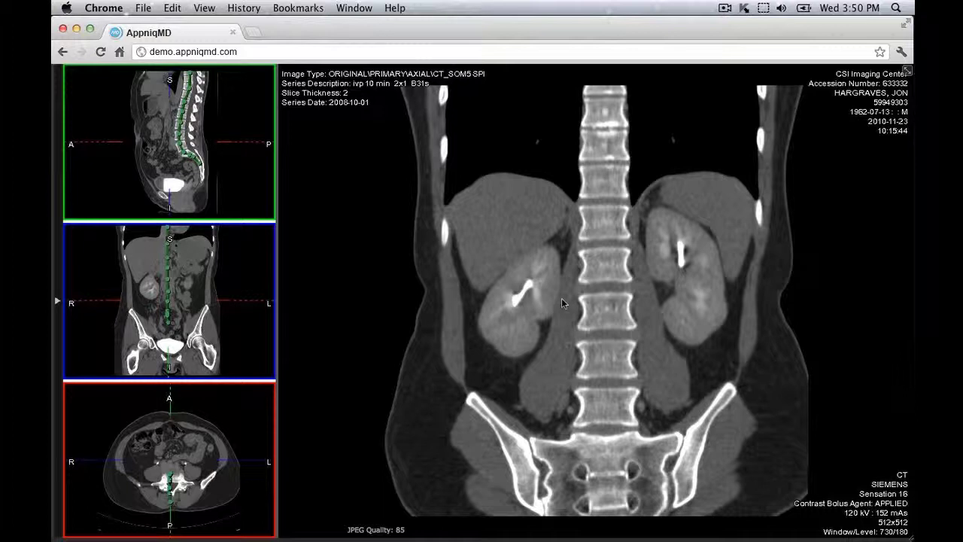
{"action": "left_click_drag", "start_coordinate": [561, 298], "coordinate": [429, 297]}
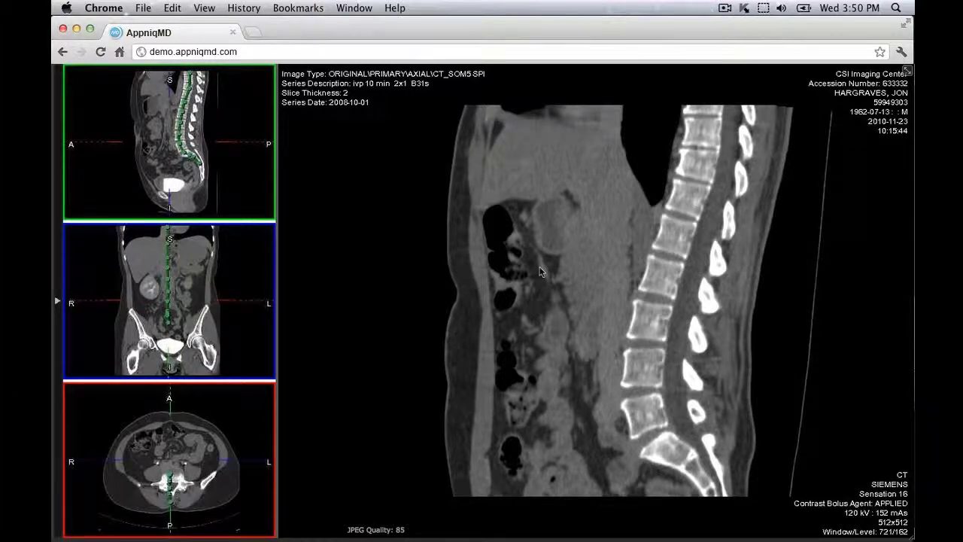
{"action": "scroll", "coordinate": [540, 271], "scroll_direction": "down", "scroll_amount": 4}
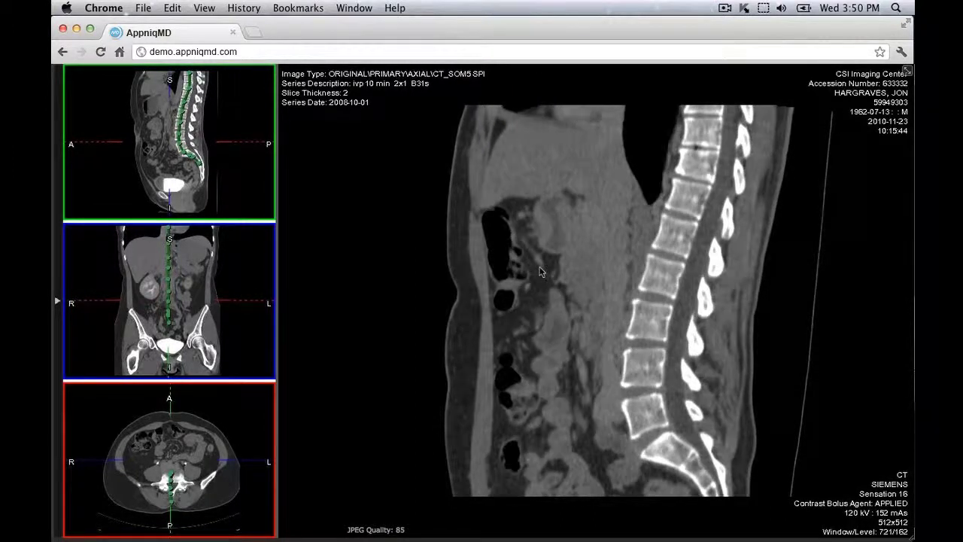
{"action": "scroll", "coordinate": [540, 271], "scroll_direction": "down", "scroll_amount": 7}
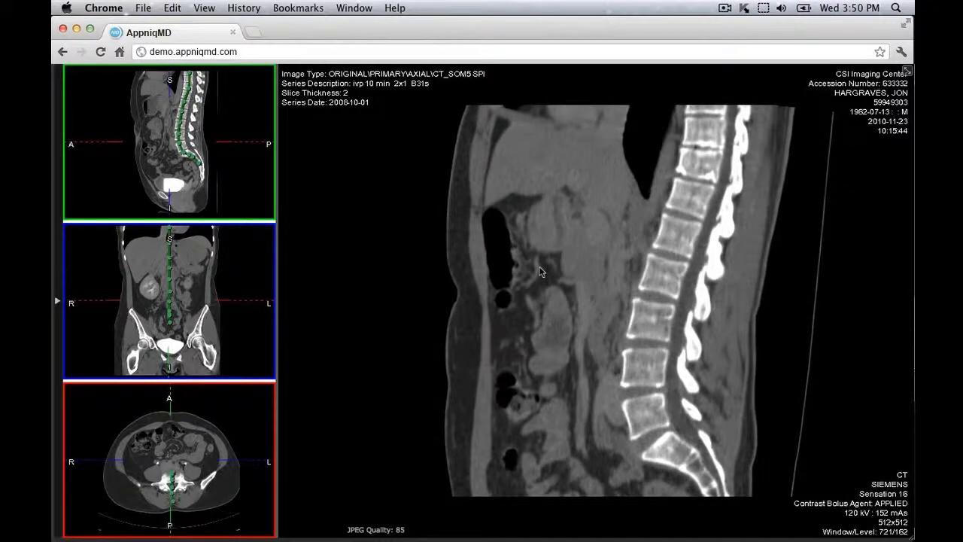
{"action": "scroll", "coordinate": [540, 271], "scroll_direction": "down", "scroll_amount": 6}
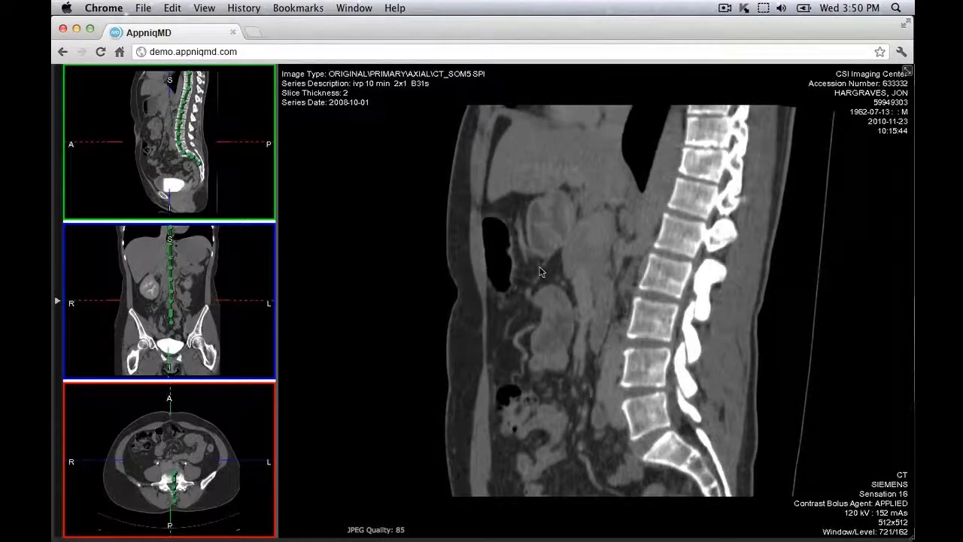
{"action": "scroll", "coordinate": [540, 270], "scroll_direction": "down", "scroll_amount": 3}
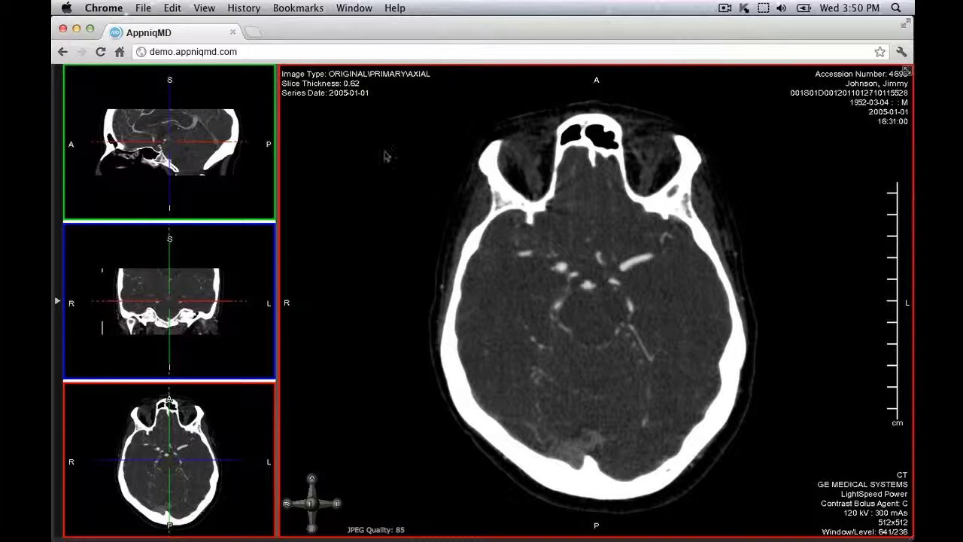
Open the Batch/Cine settings for the axial head CT and enable Slab with the maximum render mode.
{"action": "right_click", "coordinate": [350, 190]}
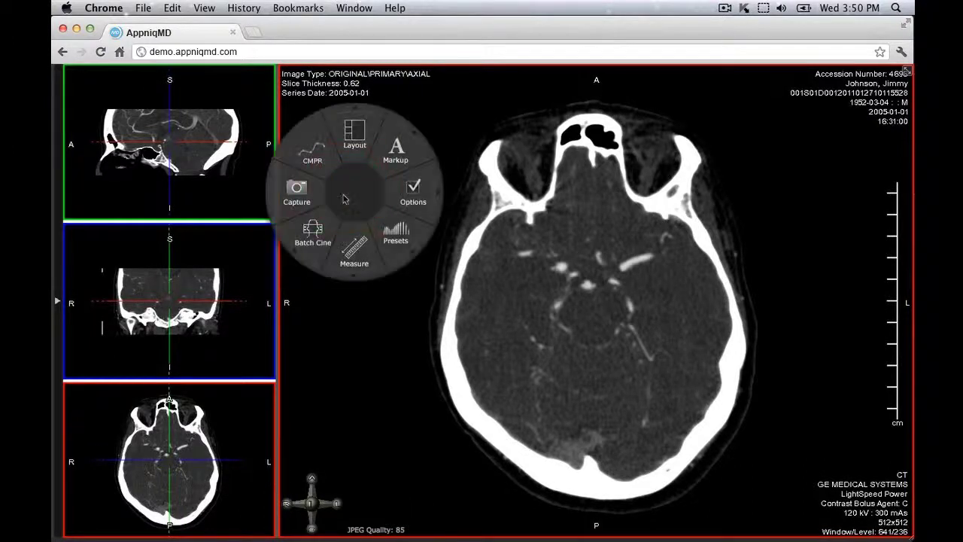
{"action": "left_click", "coordinate": [325, 227]}
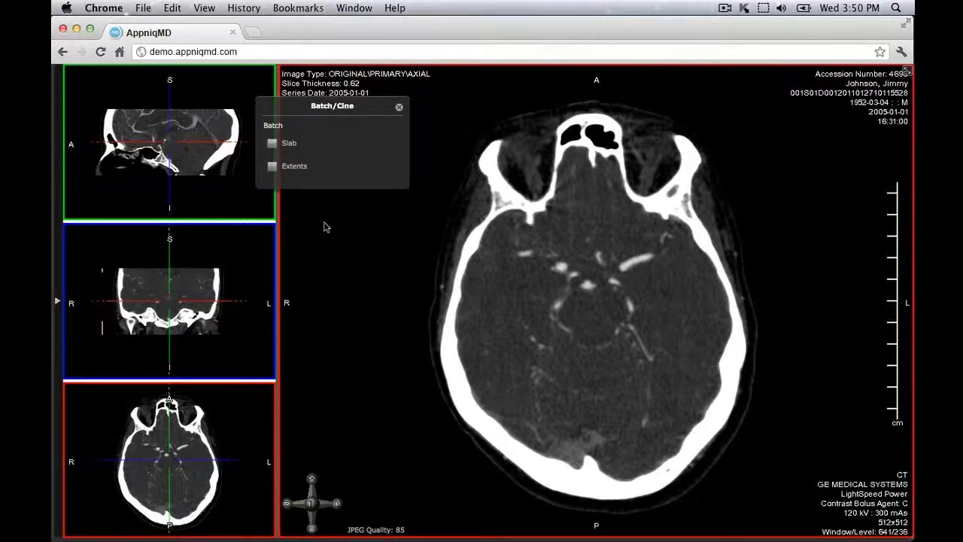
{"action": "left_click", "coordinate": [273, 143]}
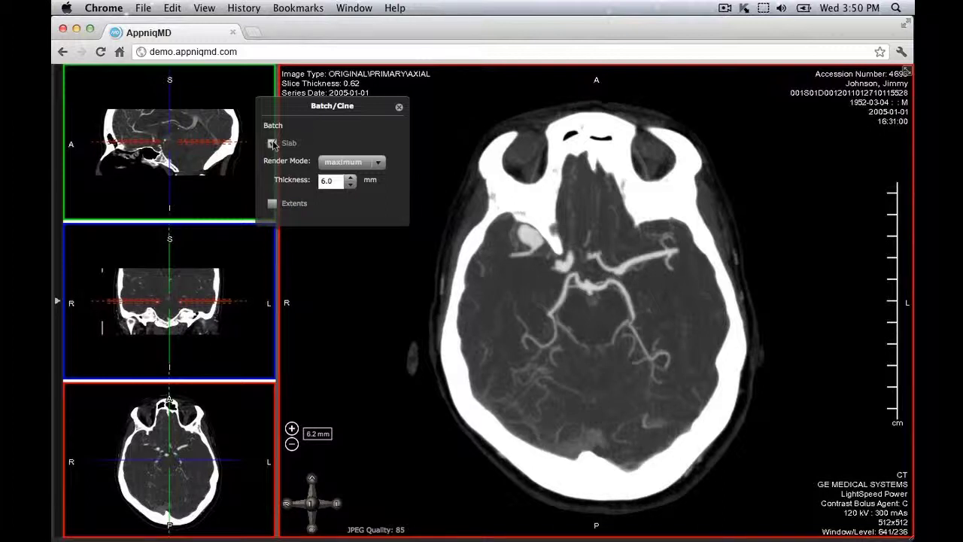
{"action": "left_click", "coordinate": [273, 143]}
{"action": "left_click", "coordinate": [378, 164]}
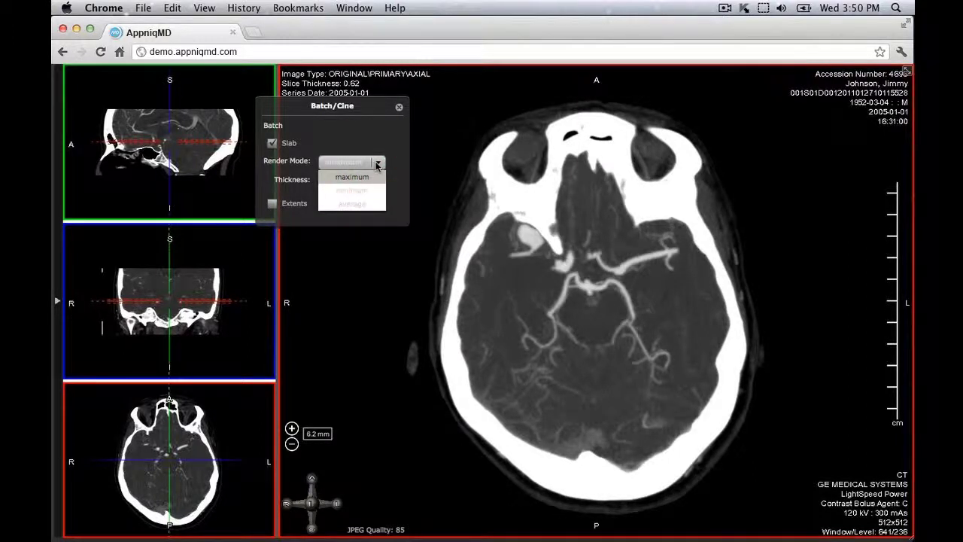
{"action": "left_click", "coordinate": [378, 164]}
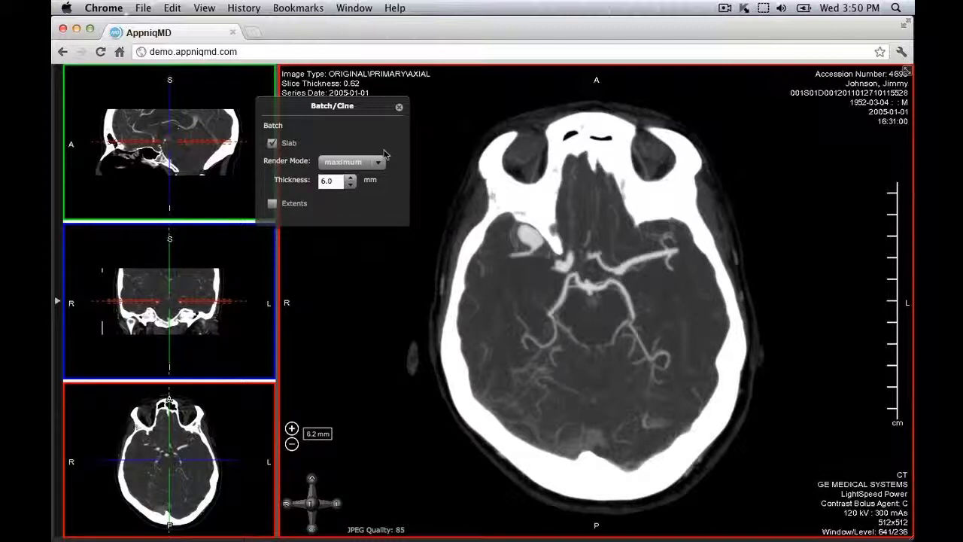
Increase the slab thickness to 8.0 mm.
{"action": "double_click", "coordinate": [319, 180]}
{"action": "left_click", "coordinate": [350, 178]}
{"action": "left_click", "coordinate": [350, 178]}
{"action": "left_click", "coordinate": [349, 179]}
{"action": "left_click", "coordinate": [350, 179]}
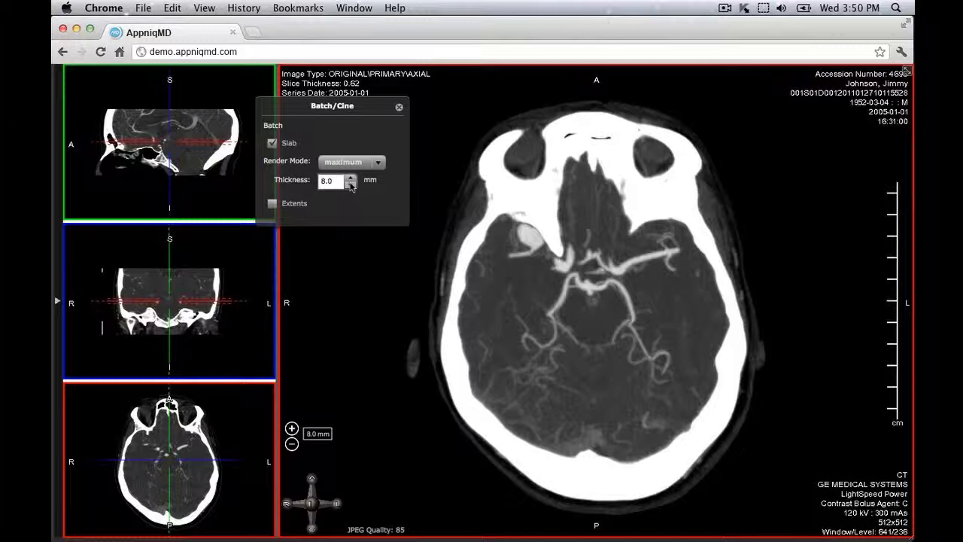
Widen the axial slab to 10.0 mm in the sagittal view and tilt its anterior end upward.
{"action": "left_click", "coordinate": [216, 144]}
{"action": "left_click_drag", "start_coordinate": [216, 145], "coordinate": [216, 143]}
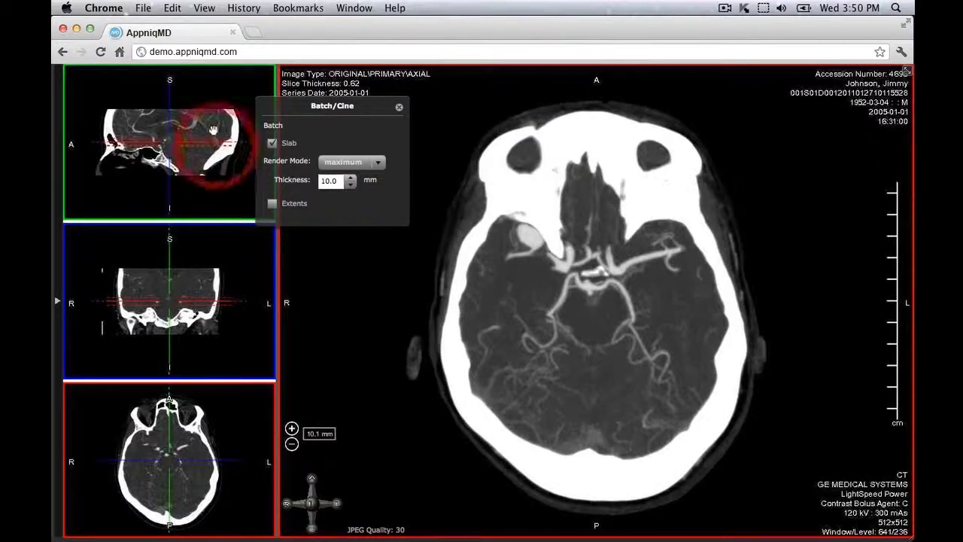
{"action": "left_click_drag", "start_coordinate": [96, 140], "coordinate": [109, 123]}
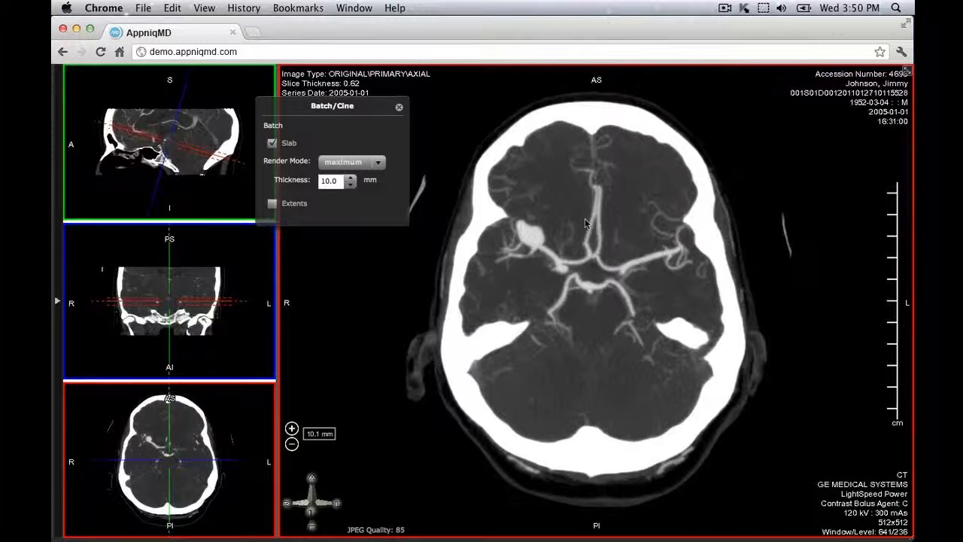
Enable the batch Extents, tighten their boundaries around the brain in the sagittal view and set the number of slices to 16.
{"action": "left_click", "coordinate": [273, 204]}
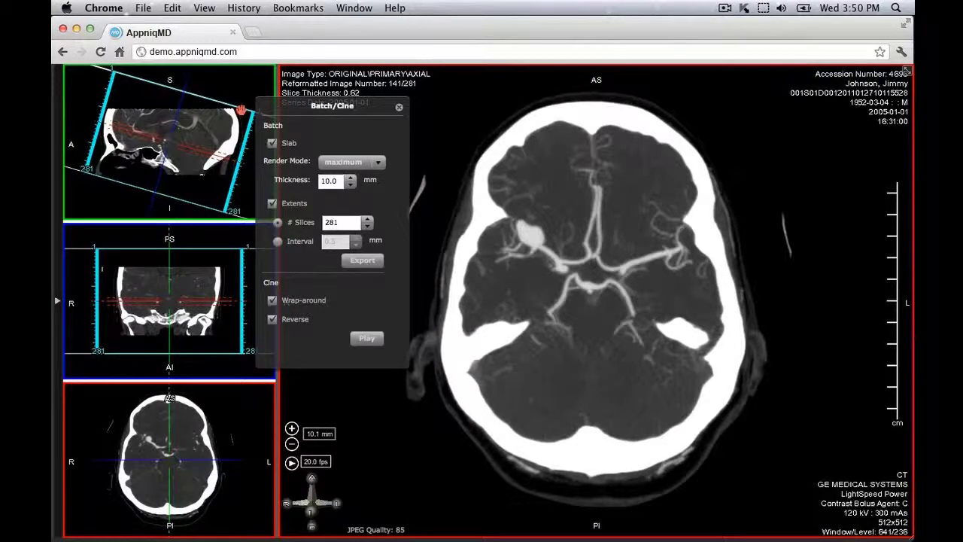
{"action": "left_click_drag", "start_coordinate": [241, 110], "coordinate": [236, 177]}
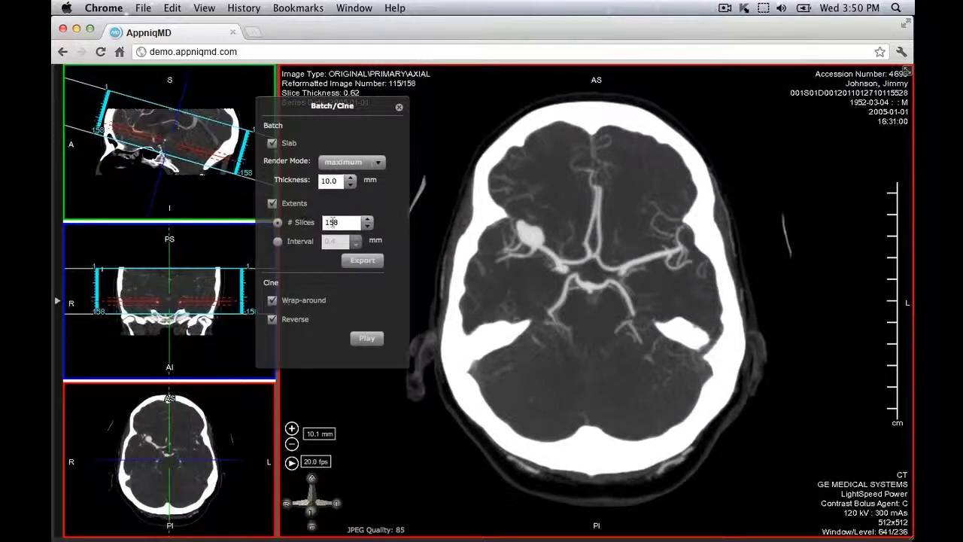
{"action": "left_click_drag", "start_coordinate": [341, 222], "coordinate": [315, 219]}
{"action": "type", "text": "16"}
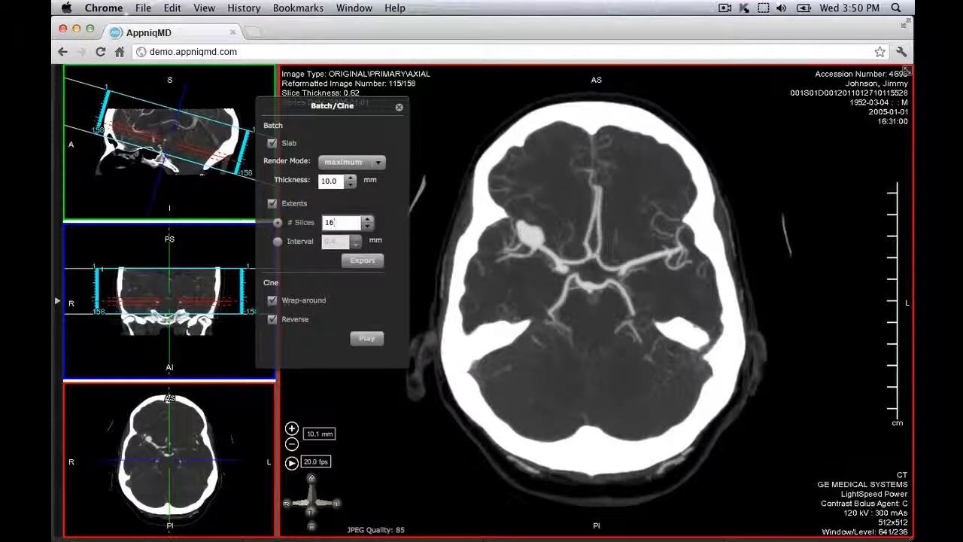
{"action": "key", "text": "Return"}
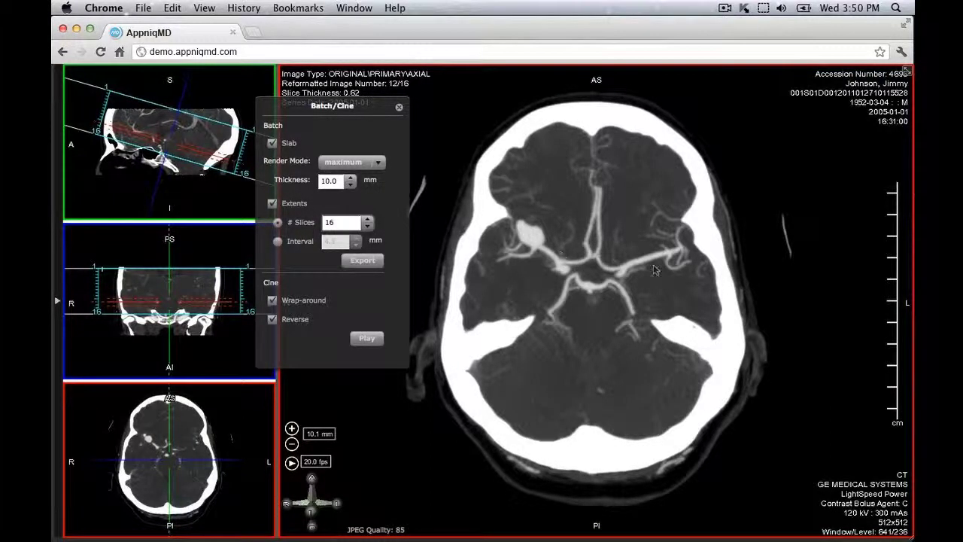
Browse down and up through the reformatted 10 mm slab images in the oblique axial view.
{"action": "scroll", "coordinate": [678, 266], "scroll_direction": "down", "scroll_amount": 2}
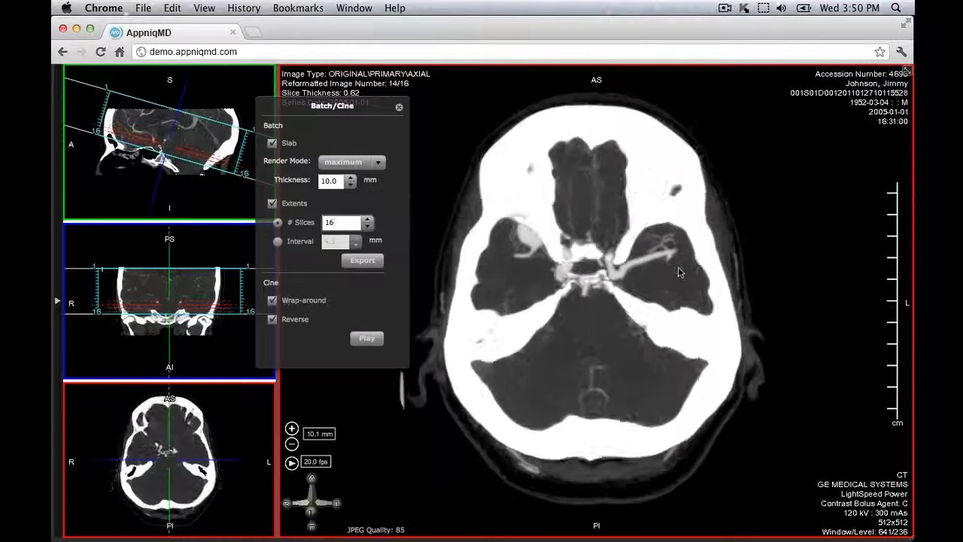
{"action": "scroll", "coordinate": [678, 266], "scroll_direction": "up", "scroll_amount": 4}
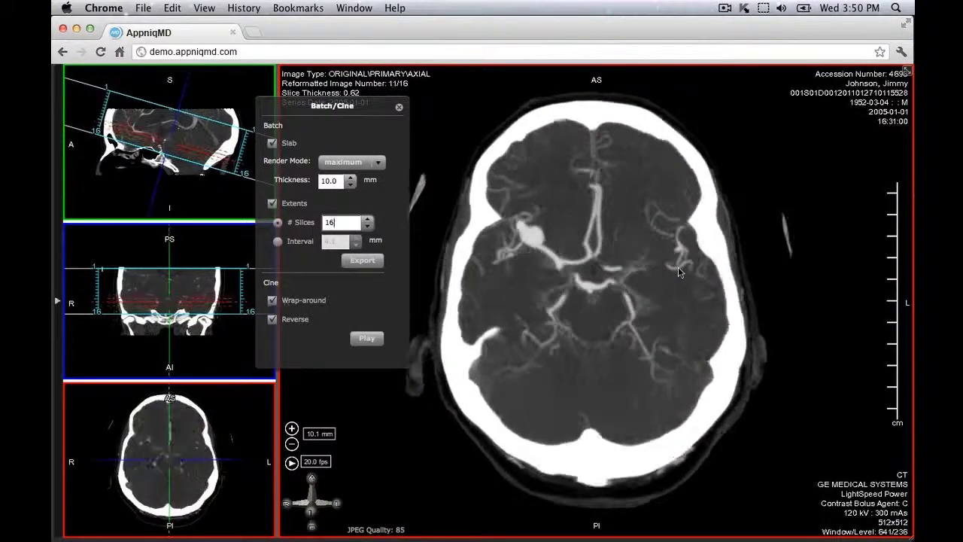
{"action": "scroll", "coordinate": [678, 267], "scroll_direction": "up", "scroll_amount": 1}
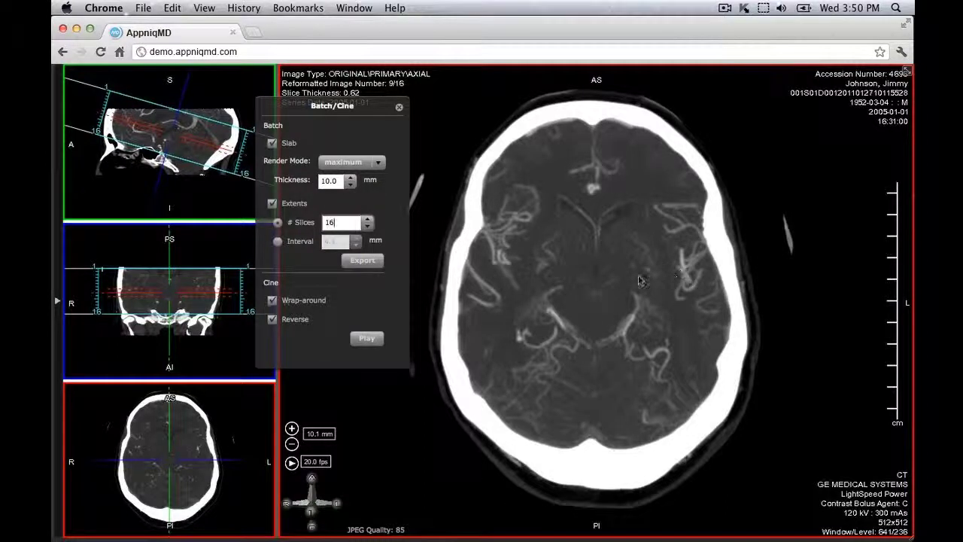
Play the cine loop, turn off its Wrap-around and Reverse options, and stop playback.
{"action": "left_click", "coordinate": [370, 339]}
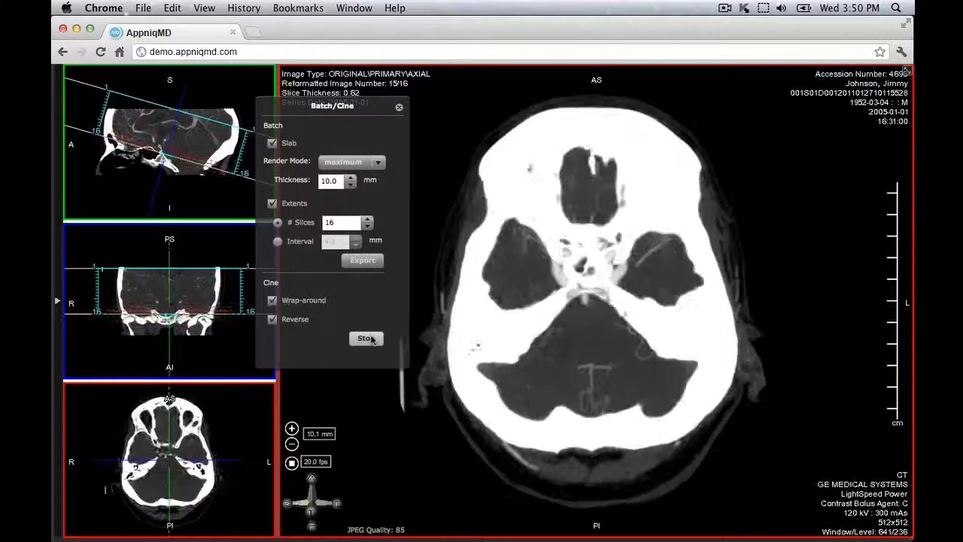
{"action": "left_click", "coordinate": [367, 339]}
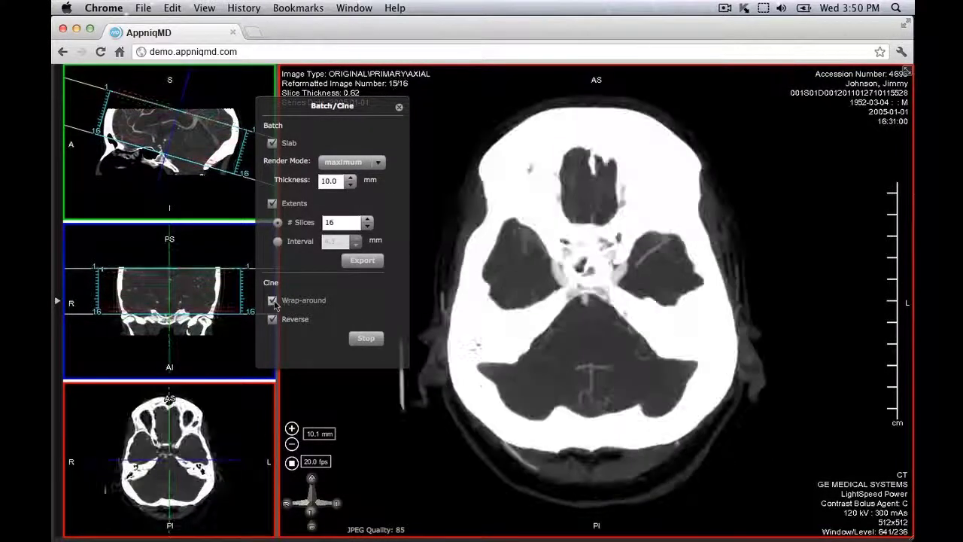
{"action": "left_click", "coordinate": [274, 302]}
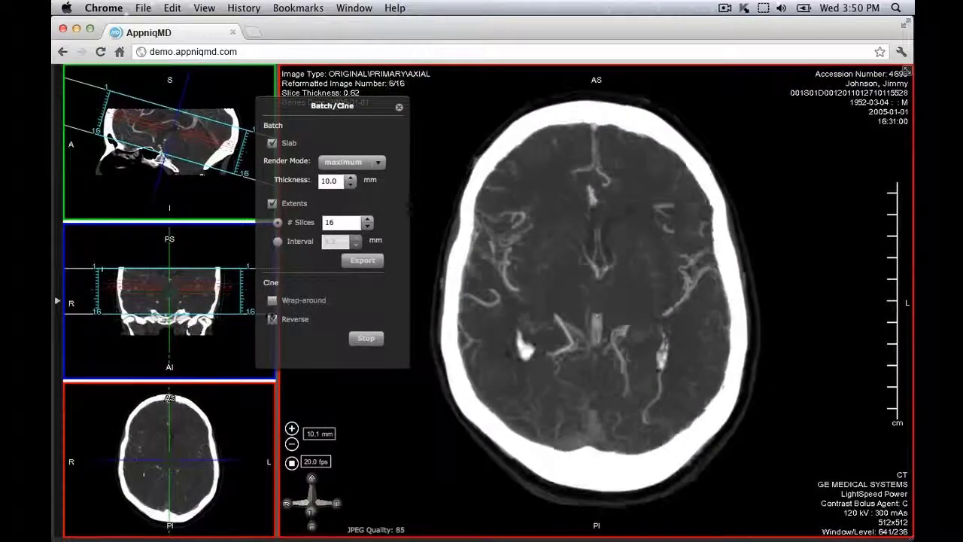
{"action": "left_click", "coordinate": [271, 320]}
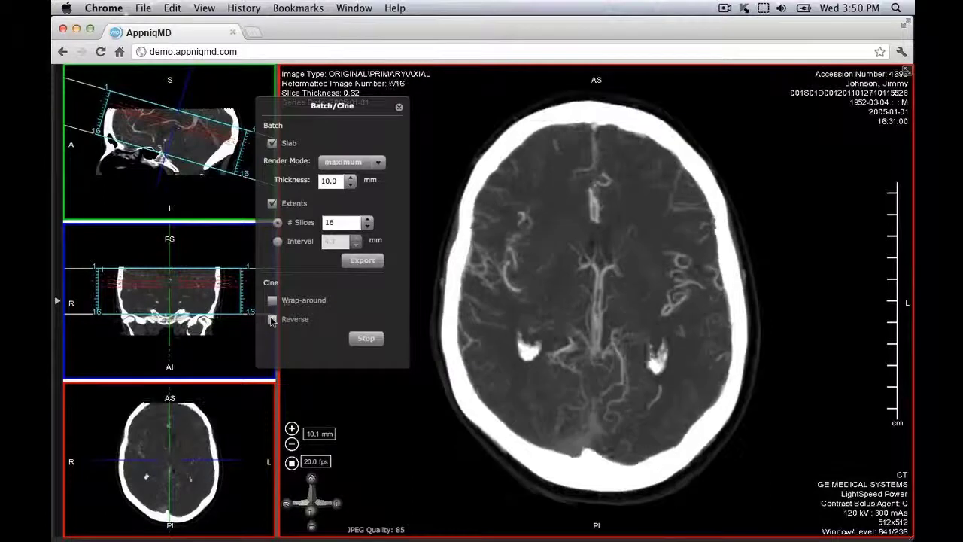
{"action": "left_click", "coordinate": [271, 320]}
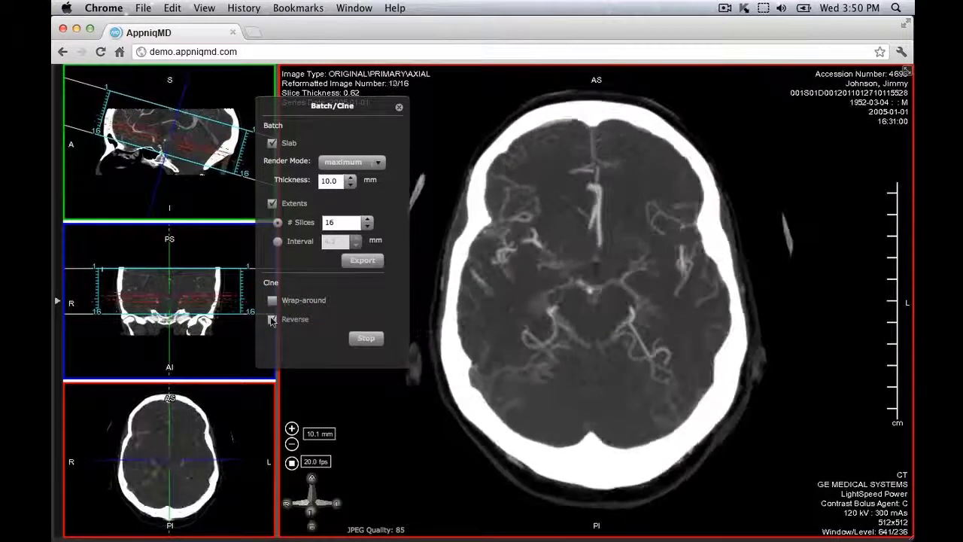
{"action": "left_click", "coordinate": [272, 319]}
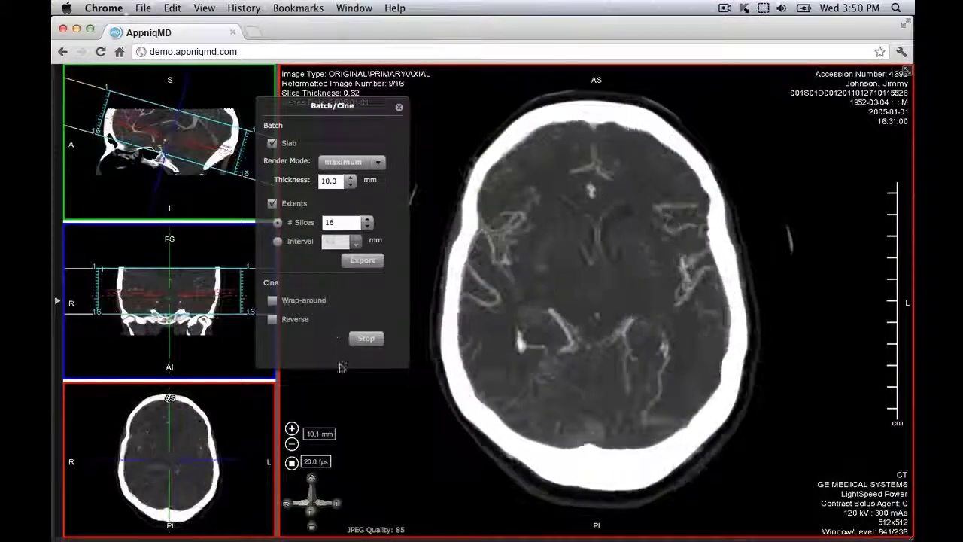
{"action": "left_click", "coordinate": [366, 338]}
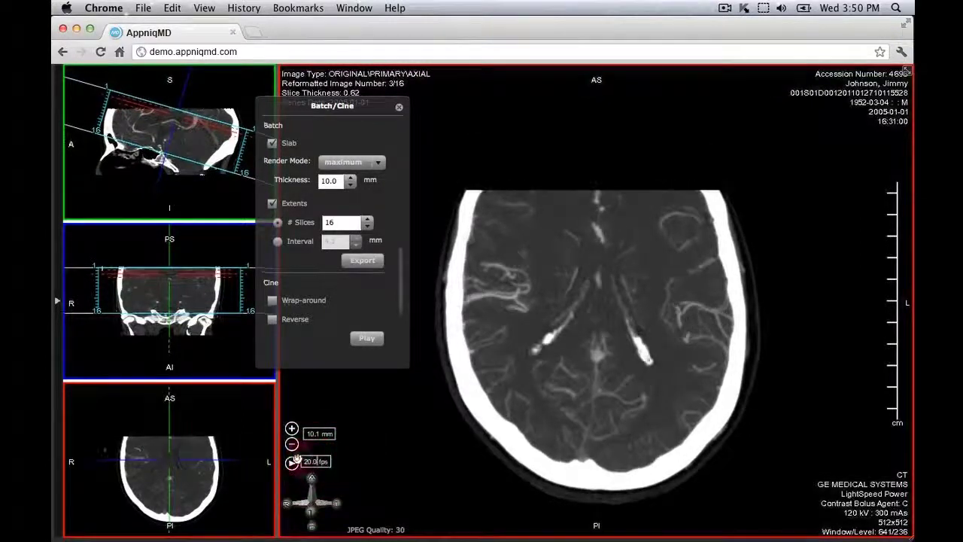
Set the cine frame rate to 5 fps, then play the loop at that speed and stop it.
{"action": "key", "text": "BackSpace"}
{"action": "key", "text": "BackSpace"}
{"action": "key", "text": "BackSpace"}
{"action": "key", "text": "BackSpace"}
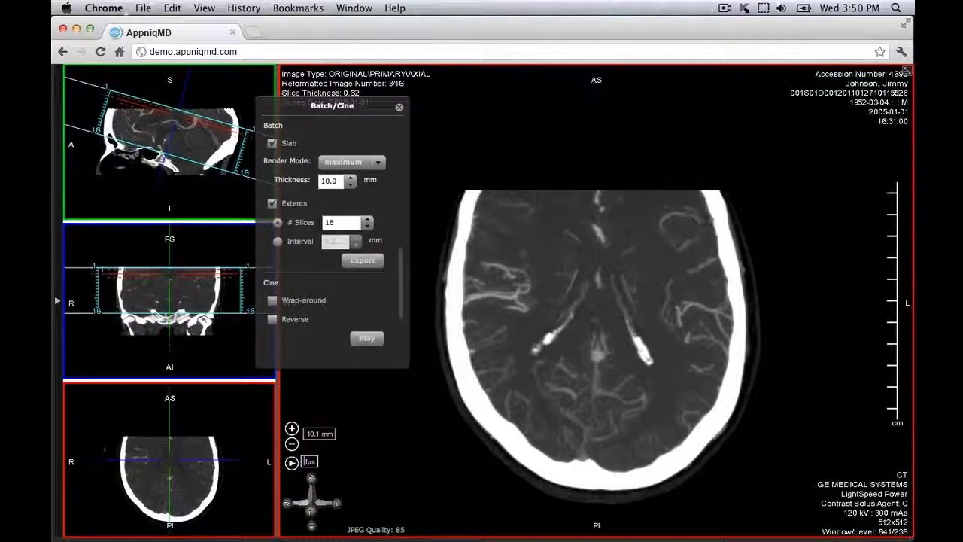
{"action": "type", "text": "5"}
{"action": "key", "text": "Return"}
{"action": "left_click", "coordinate": [367, 340]}
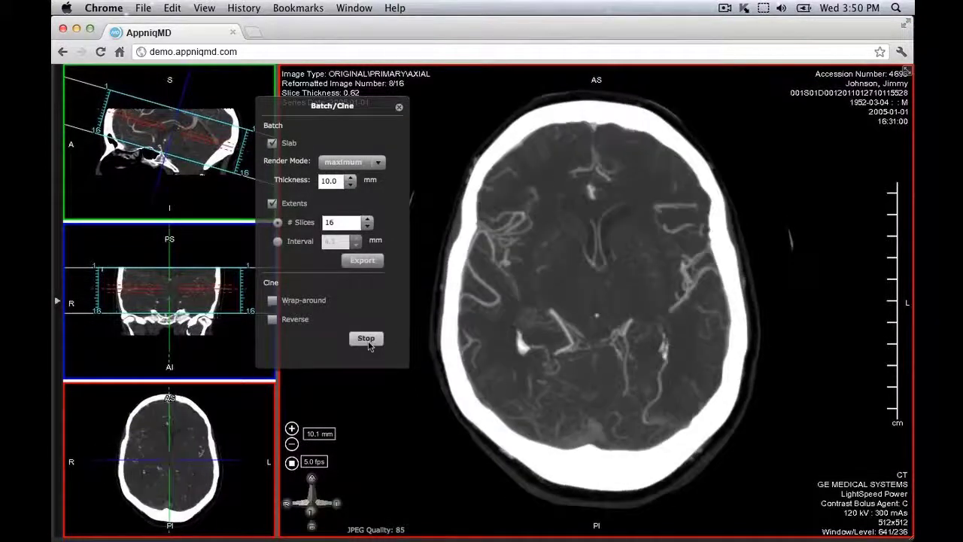
{"action": "left_click", "coordinate": [368, 339]}
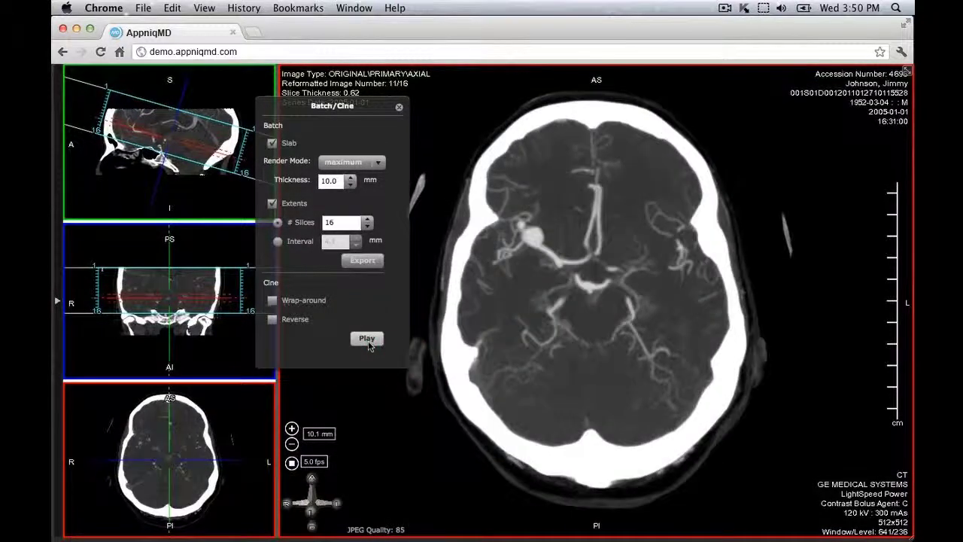